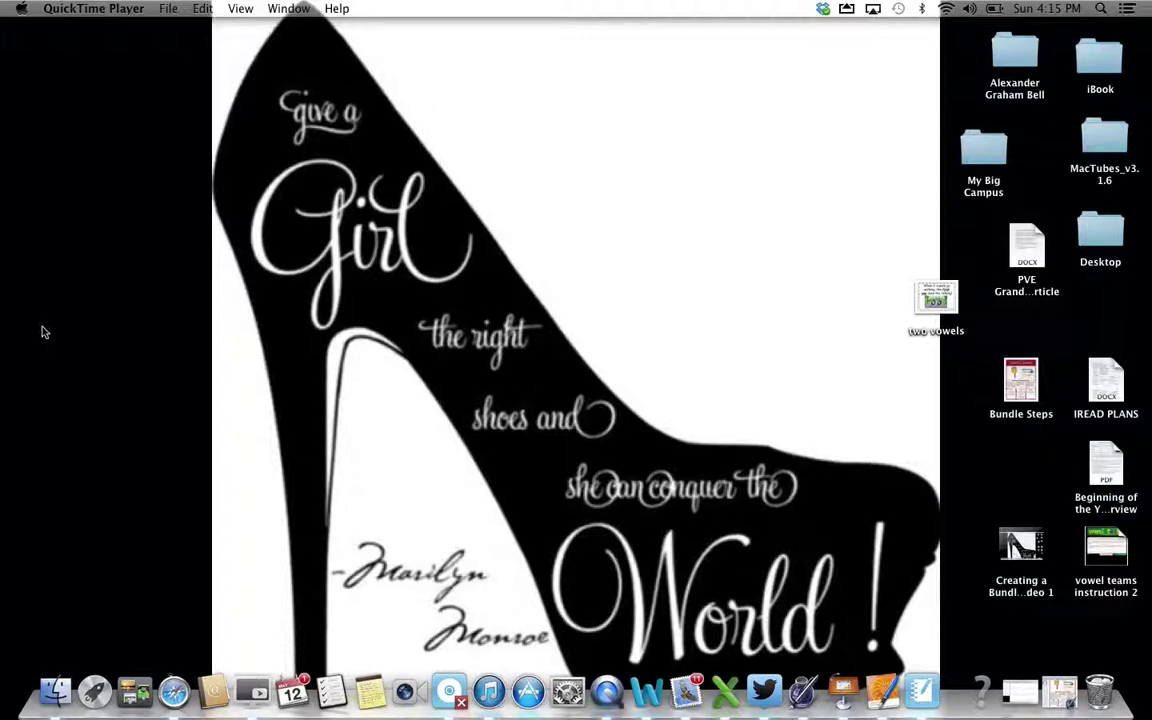
# Open the My Big Campus bookmark in Safari and log in with the teacher's username and password
pyautogui.click(174, 692)
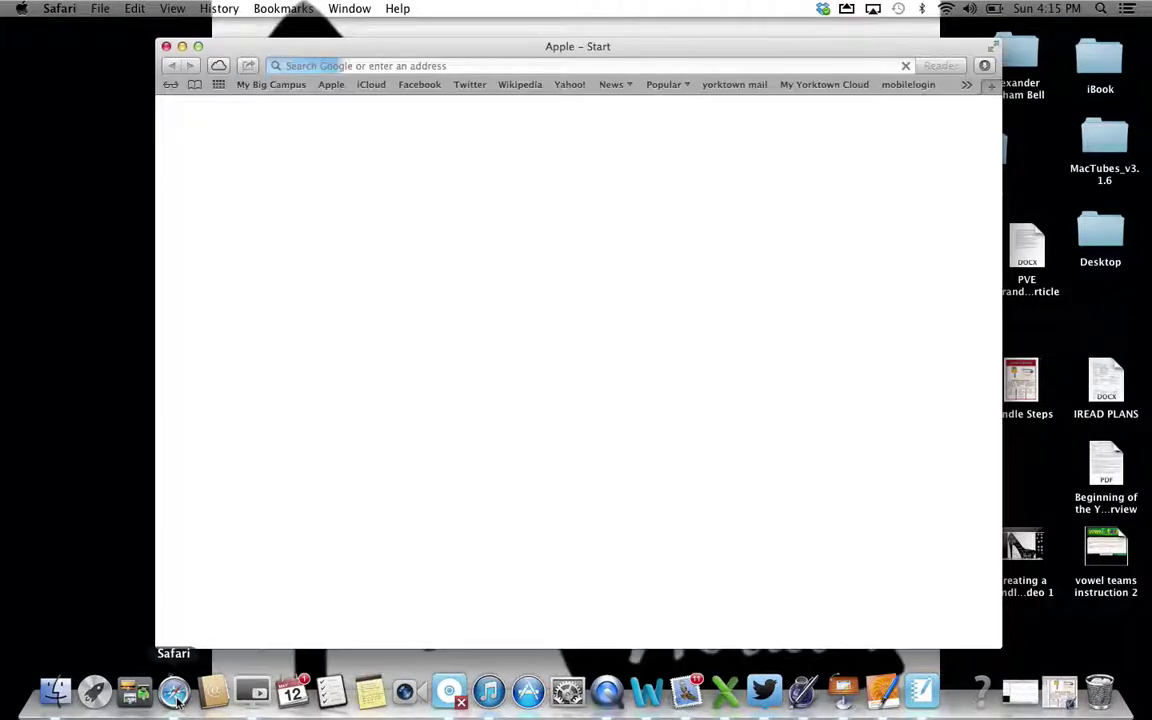
pyautogui.click(270, 85)
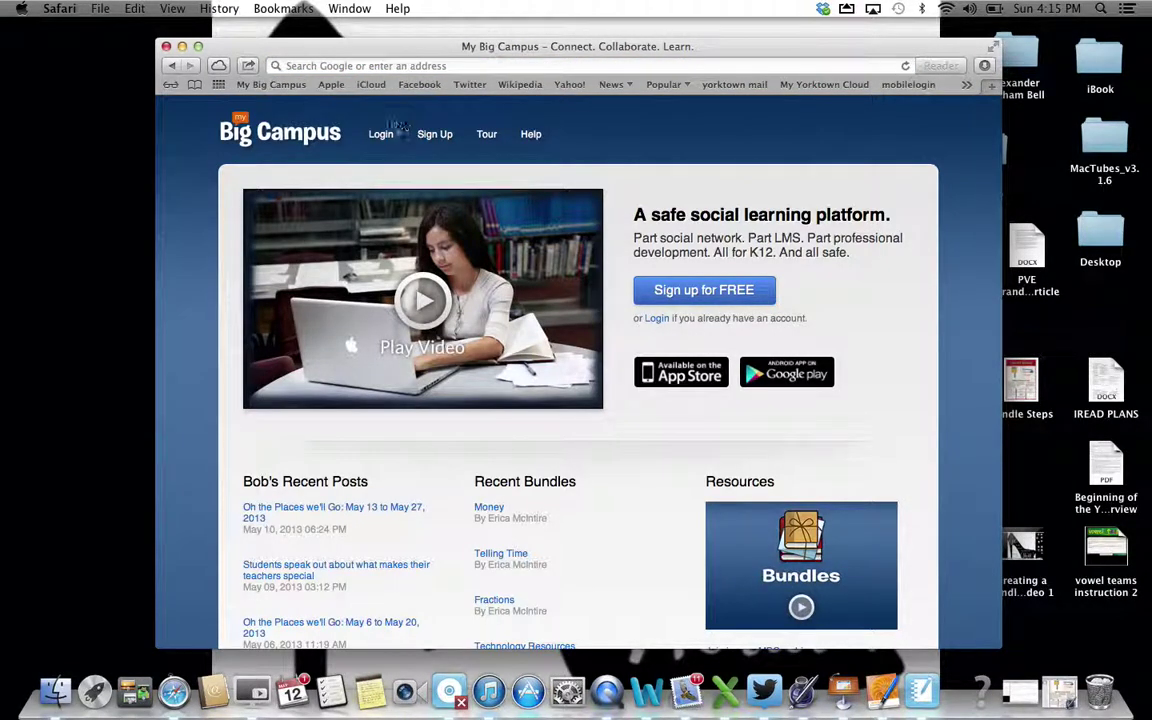
pyautogui.click(396, 128)
pyautogui.click(410, 176)
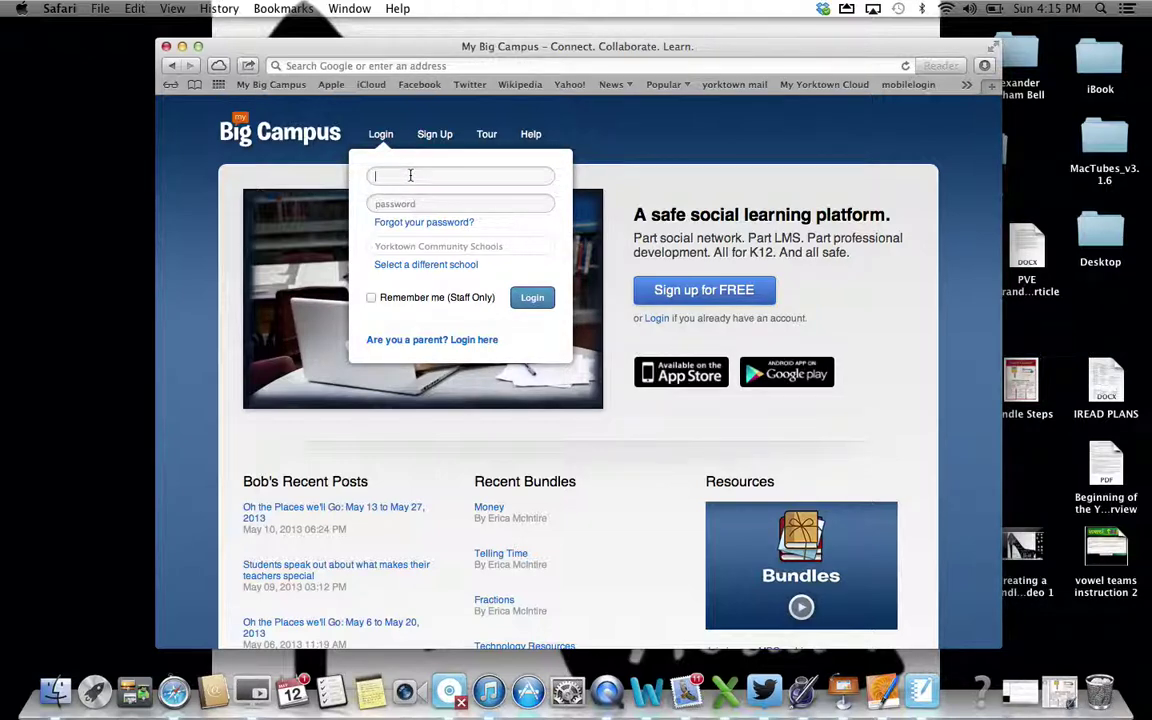
pyautogui.press('Tab')
pyautogui.write('••••••••')
pyautogui.click(533, 303)
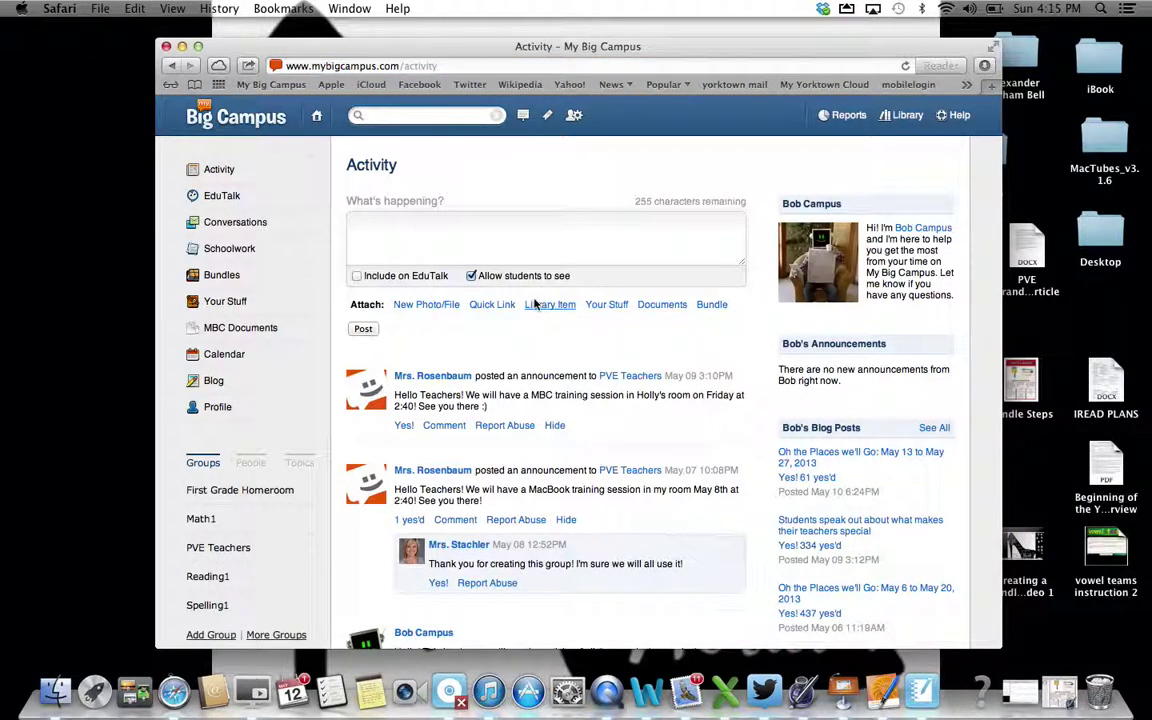
# Go to Your Stuff in the sidebar to list the account's saved items
pyautogui.click(143, 242)
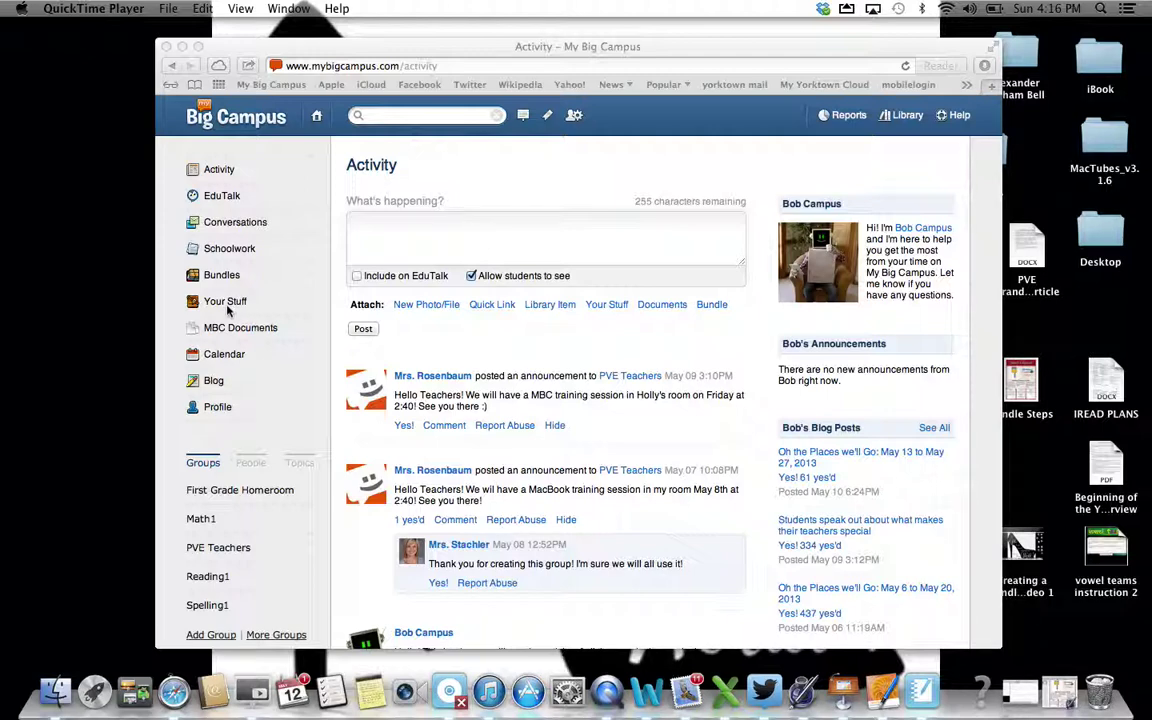
pyautogui.click(226, 303)
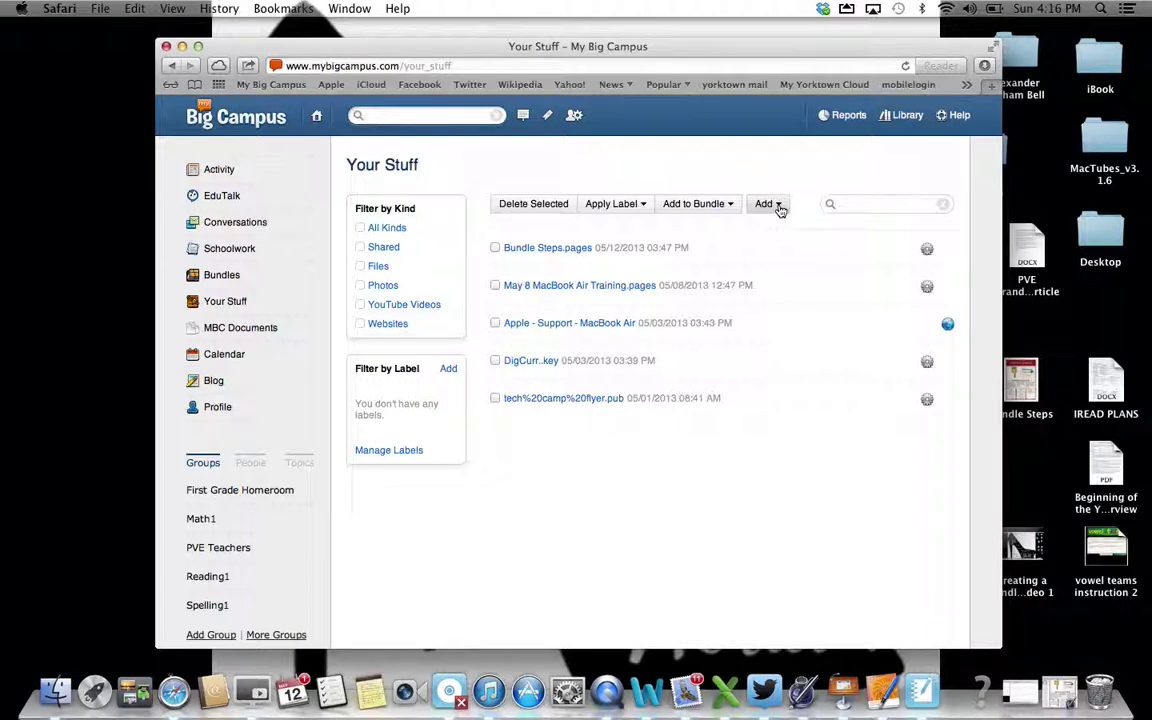
# Upload vowel teams instruction 2.notebook from the Desktop as a new file in Your Stuff
pyautogui.click(780, 206)
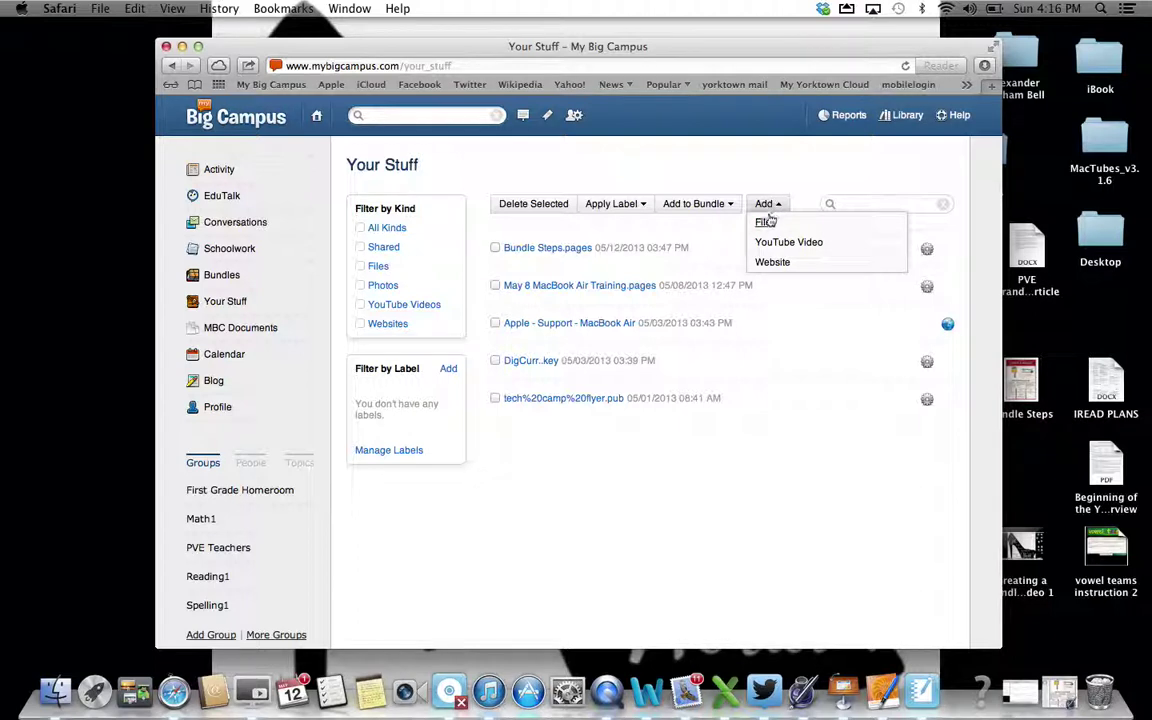
pyautogui.click(765, 222)
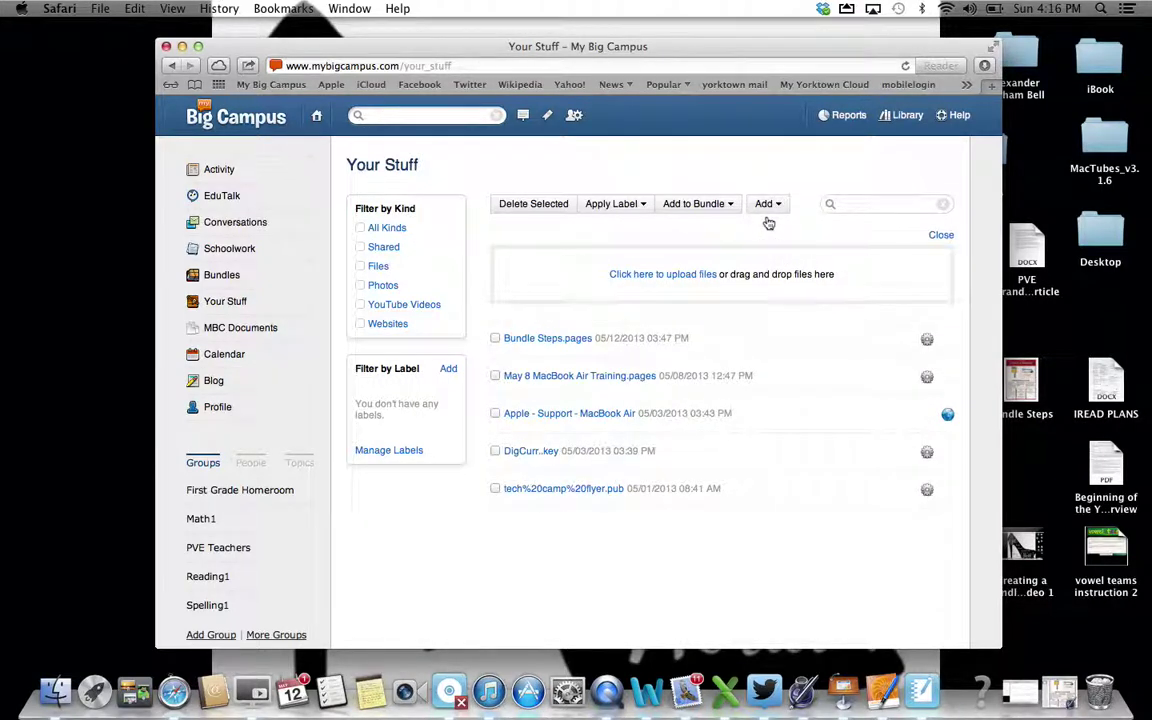
pyautogui.click(616, 272)
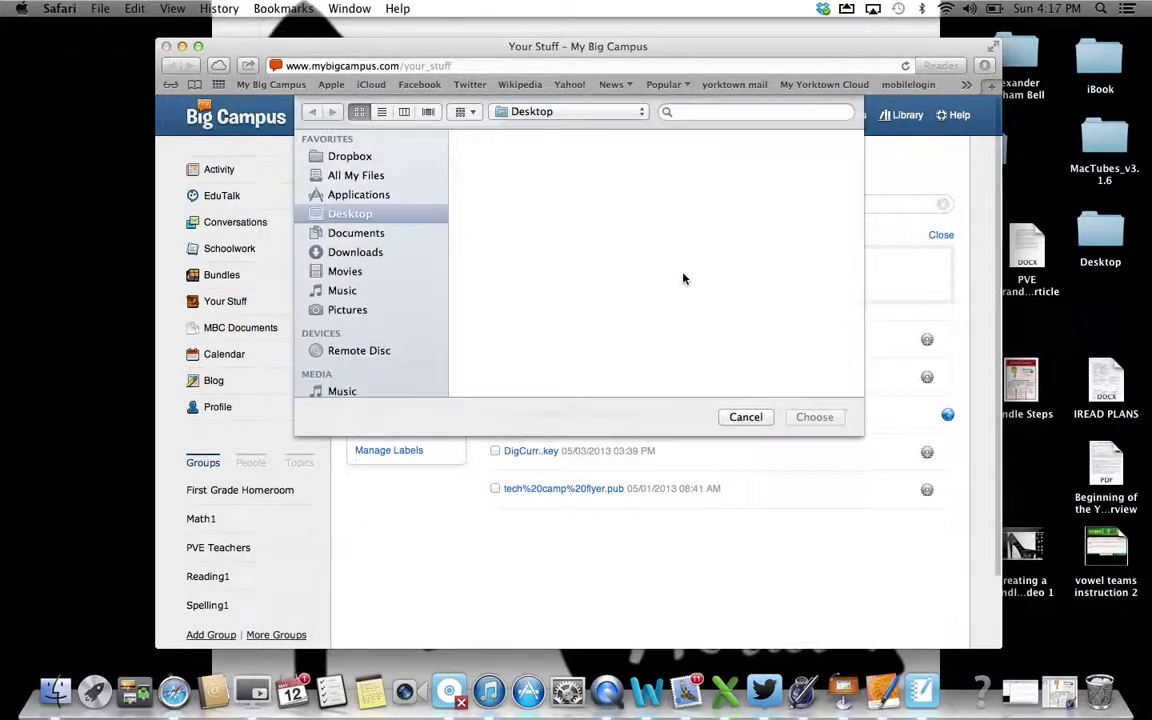
pyautogui.scroll(-3, 684, 279)
pyautogui.scroll(-1, 682, 277)
pyautogui.click(787, 337)
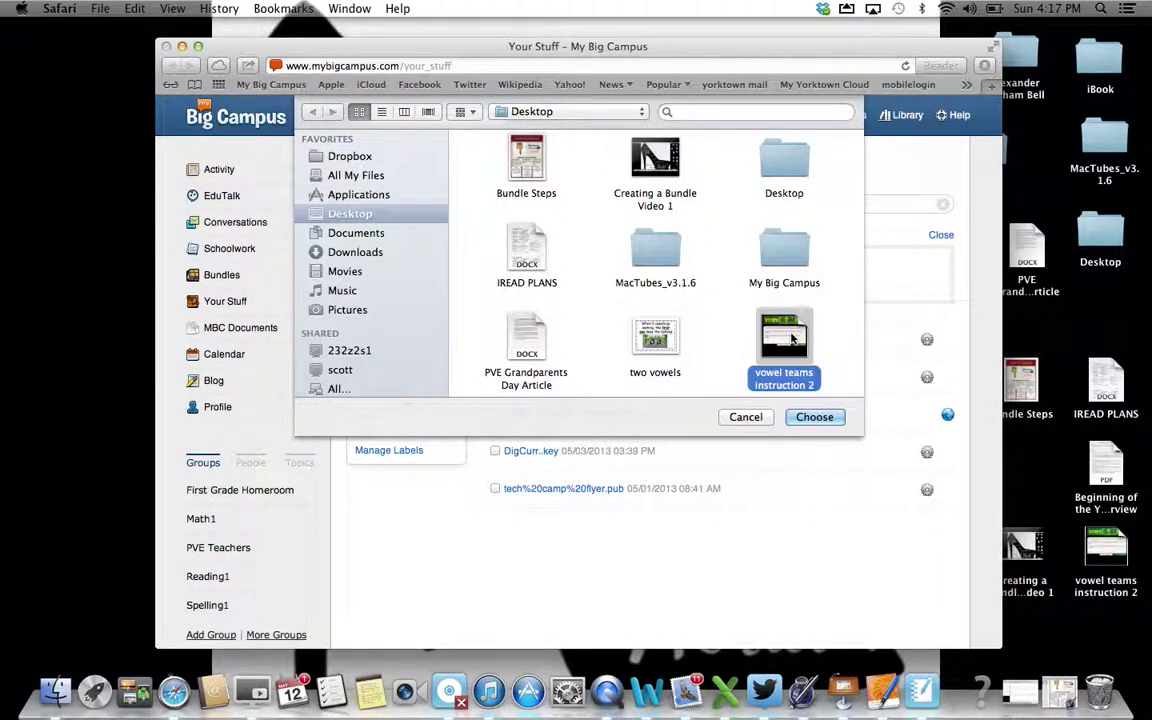
pyautogui.click(821, 418)
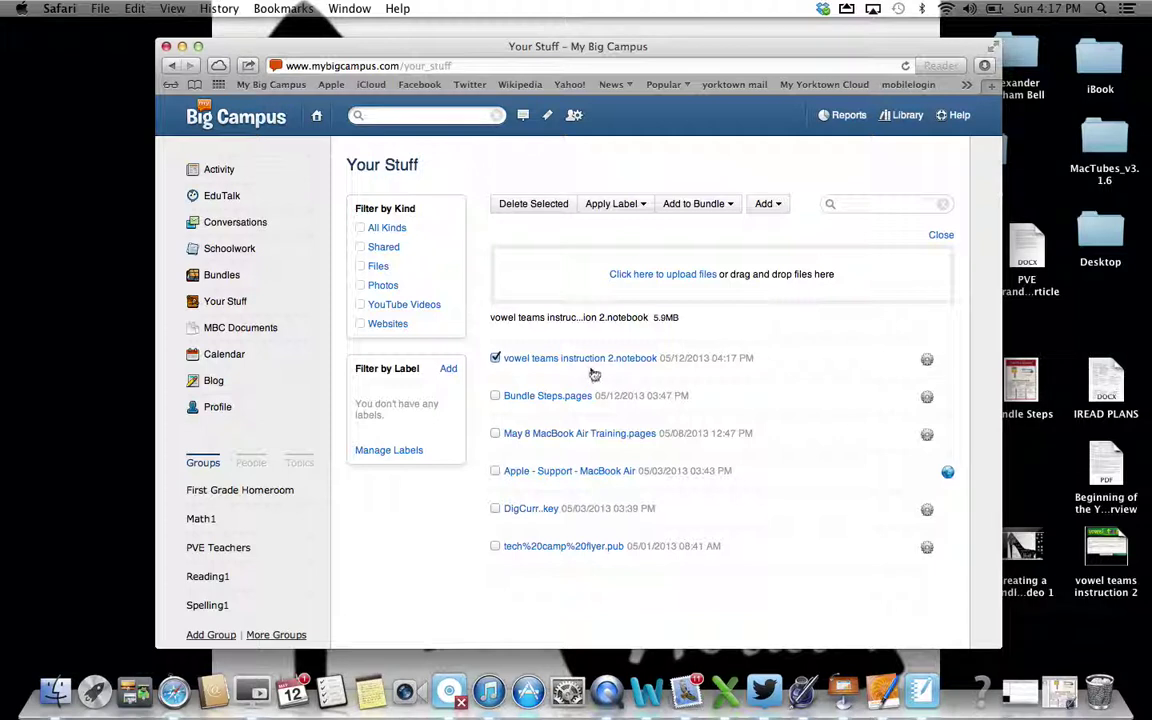
# Add the Between the Lions 'When Two Vowels Go Walking' YouTube video by pasting its URL
pyautogui.click(779, 205)
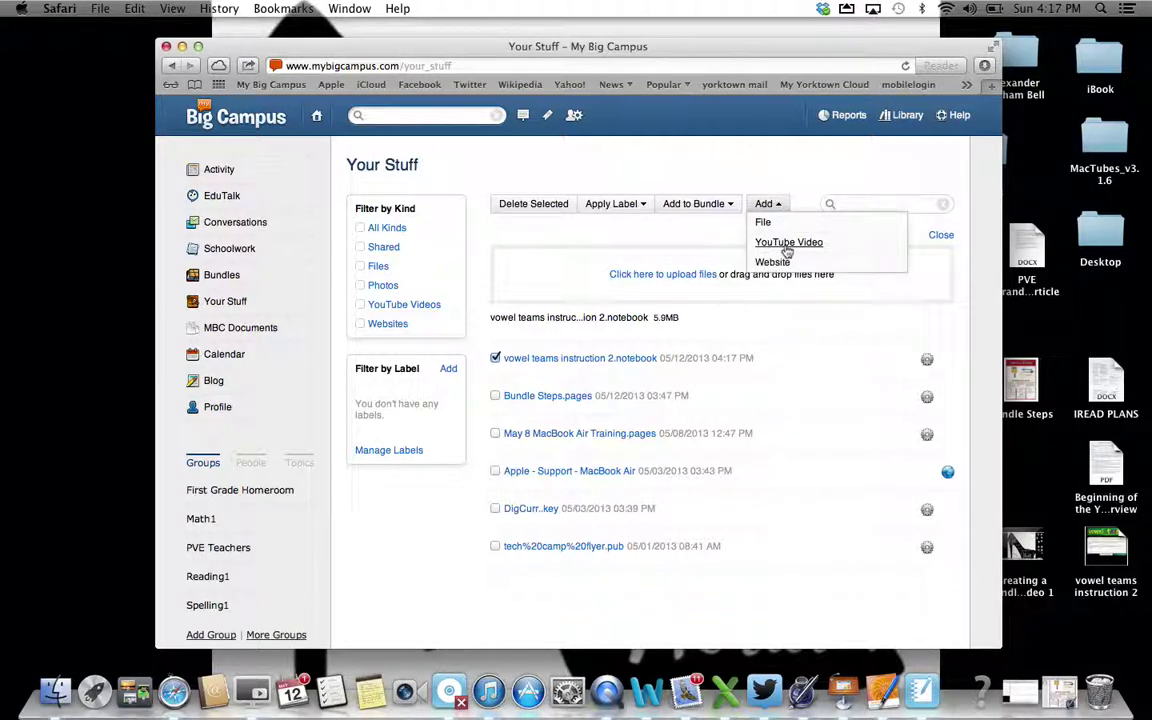
pyautogui.click(787, 243)
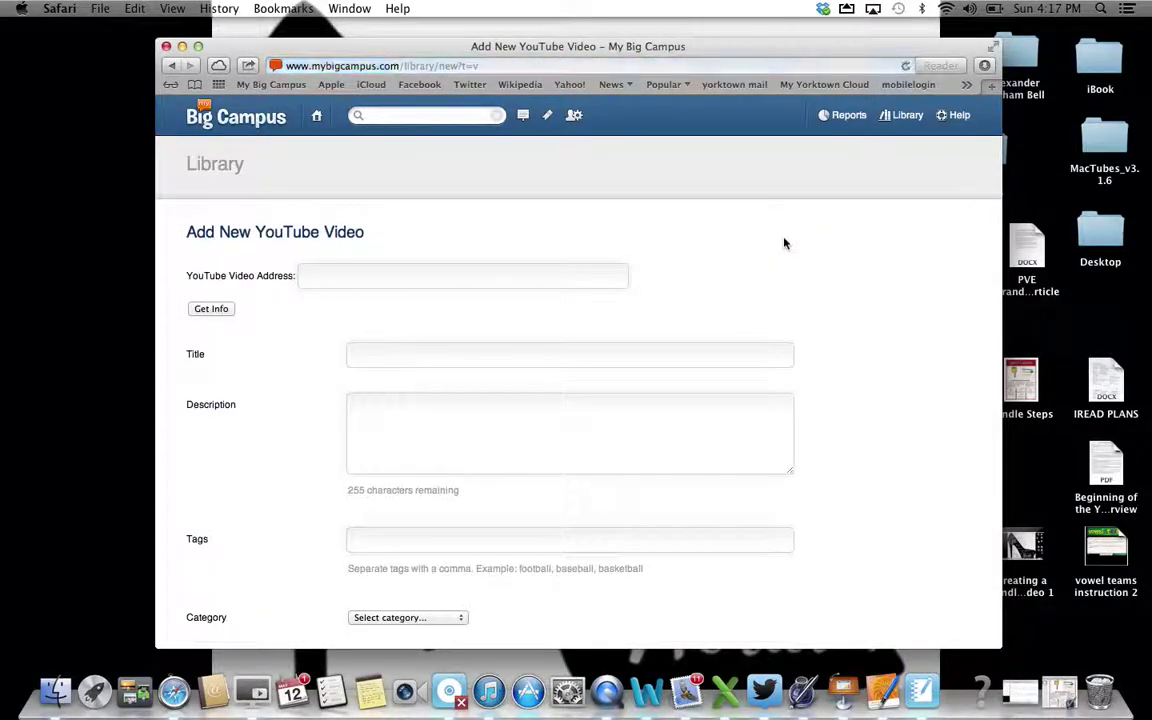
pyautogui.rightClick(443, 275)
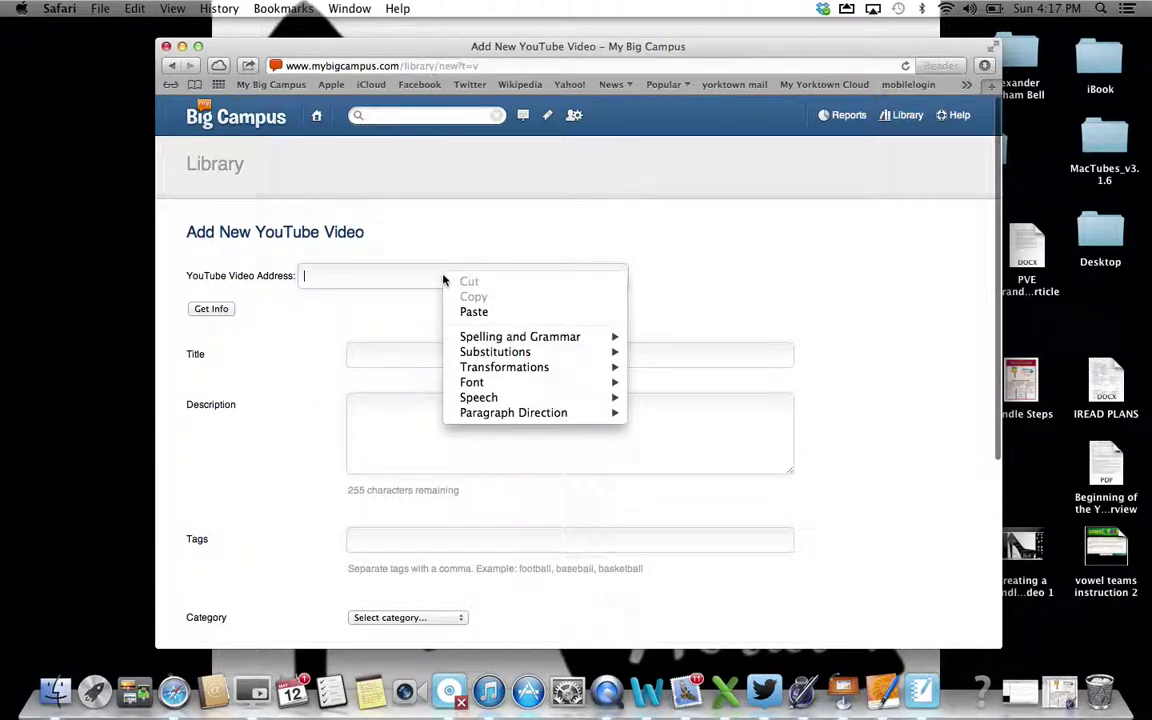
pyautogui.click(473, 313)
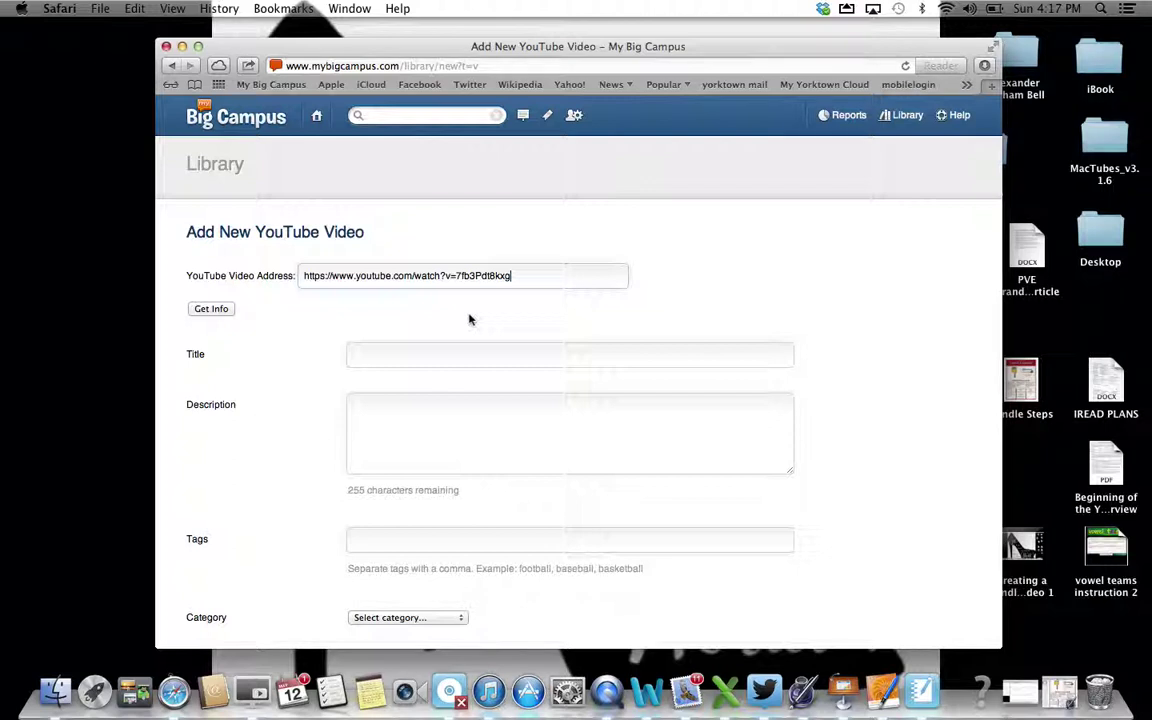
pyautogui.click(211, 309)
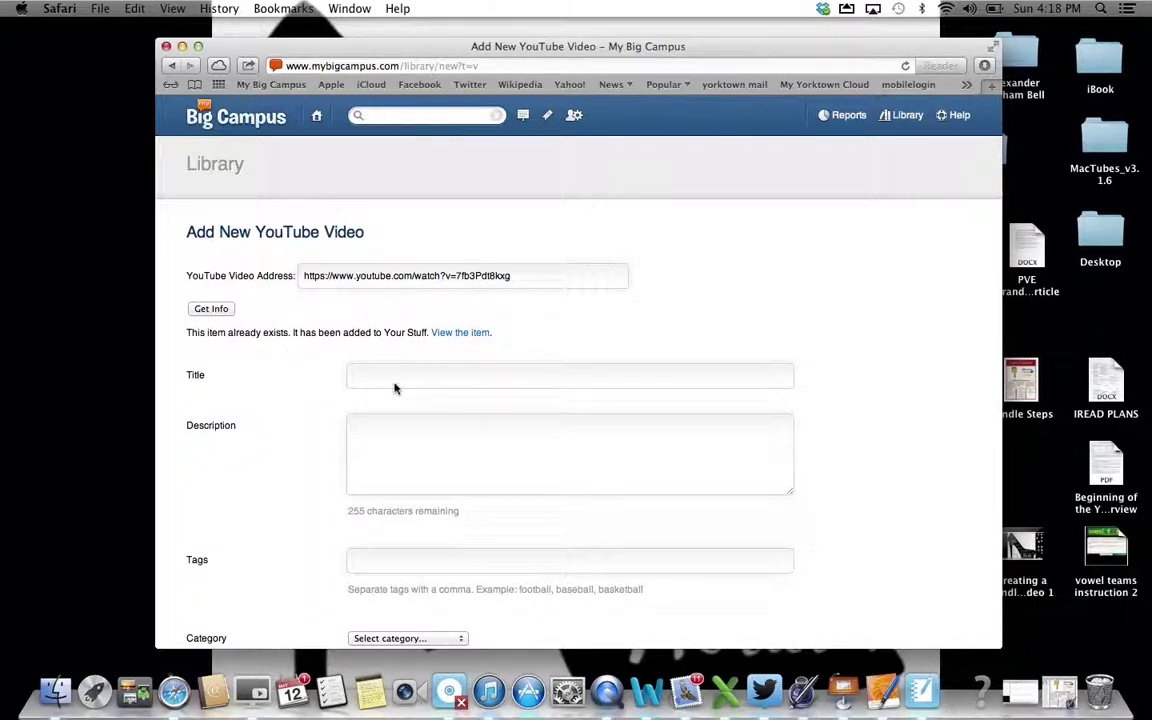
pyautogui.scroll(-5, 381, 458)
pyautogui.scroll(4, 381, 463)
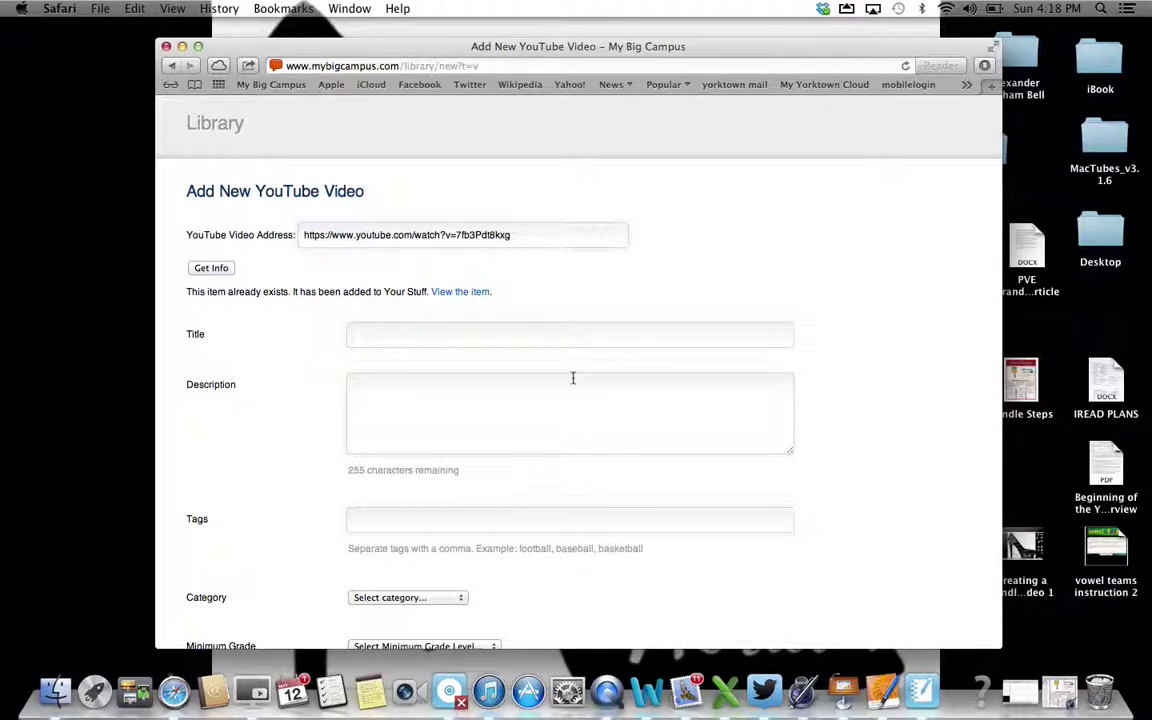
pyautogui.scroll(-5, 560, 416)
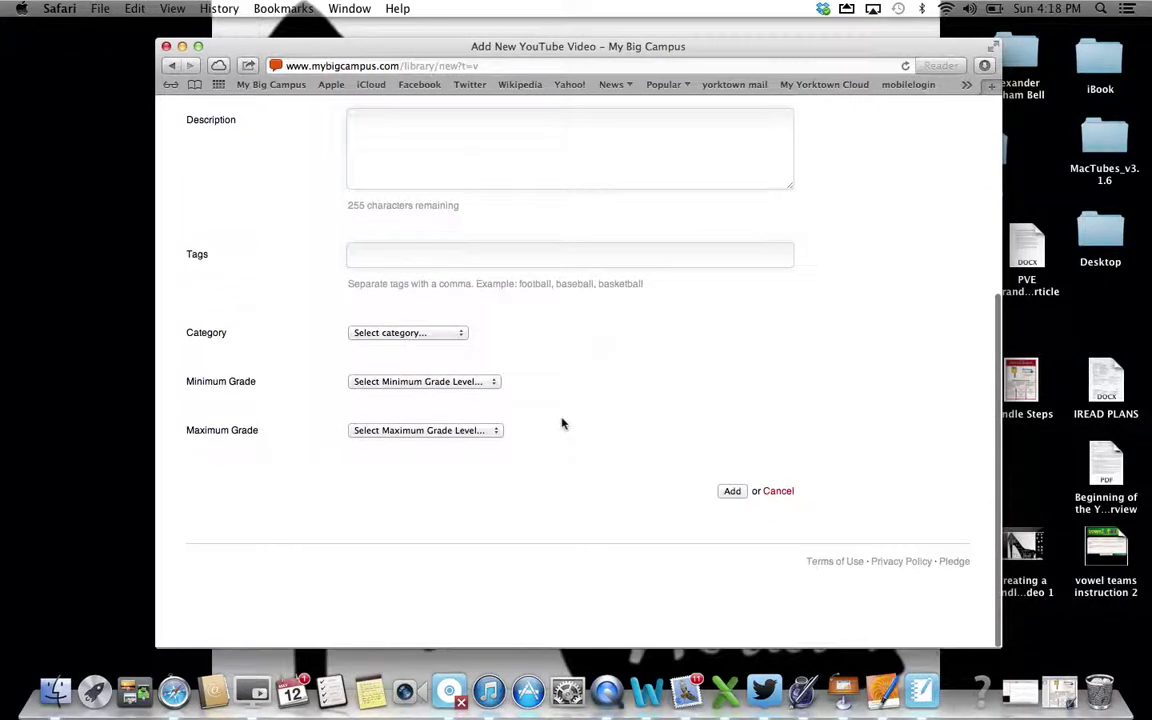
pyautogui.scroll(6, 561, 419)
pyautogui.scroll(-5, 560, 416)
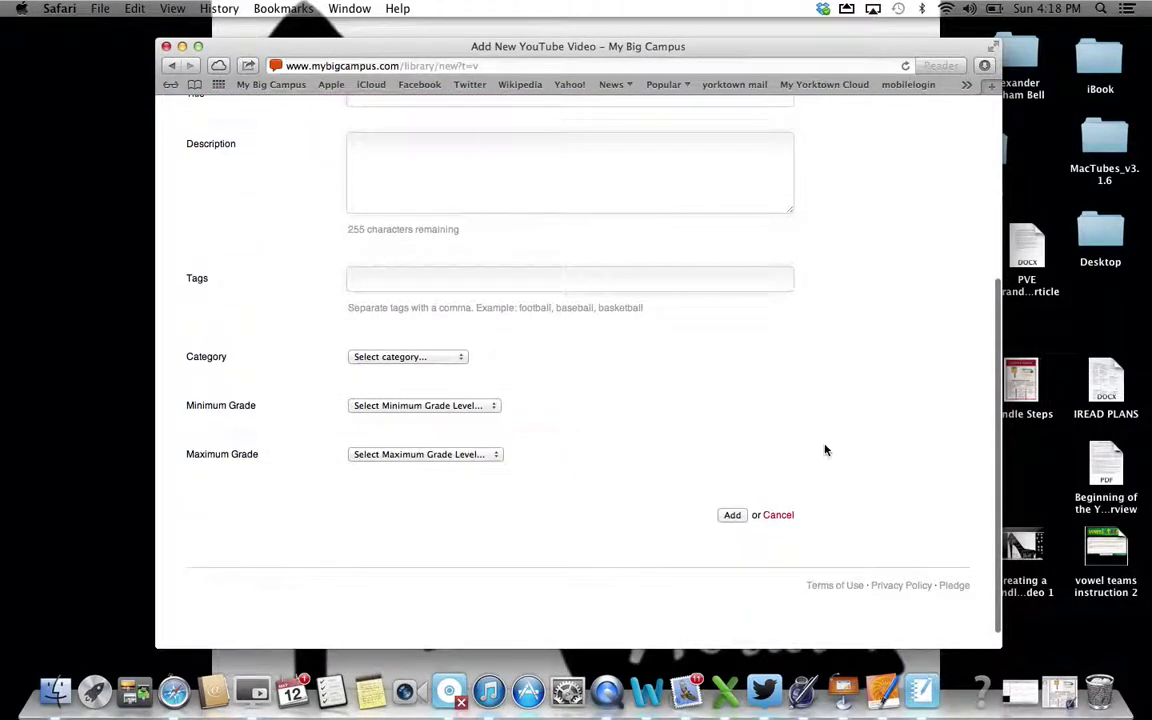
pyautogui.click(778, 517)
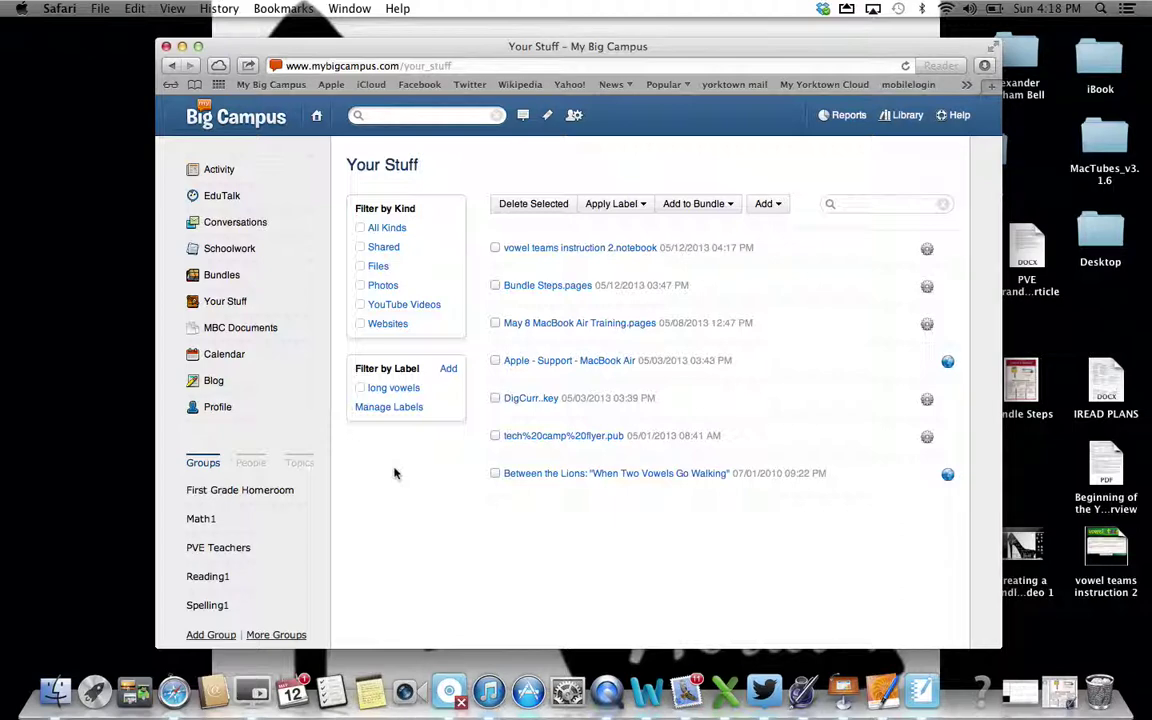
# Go to Bundles, suppress the welcome message permanently, and create a new bundle
pyautogui.click(224, 277)
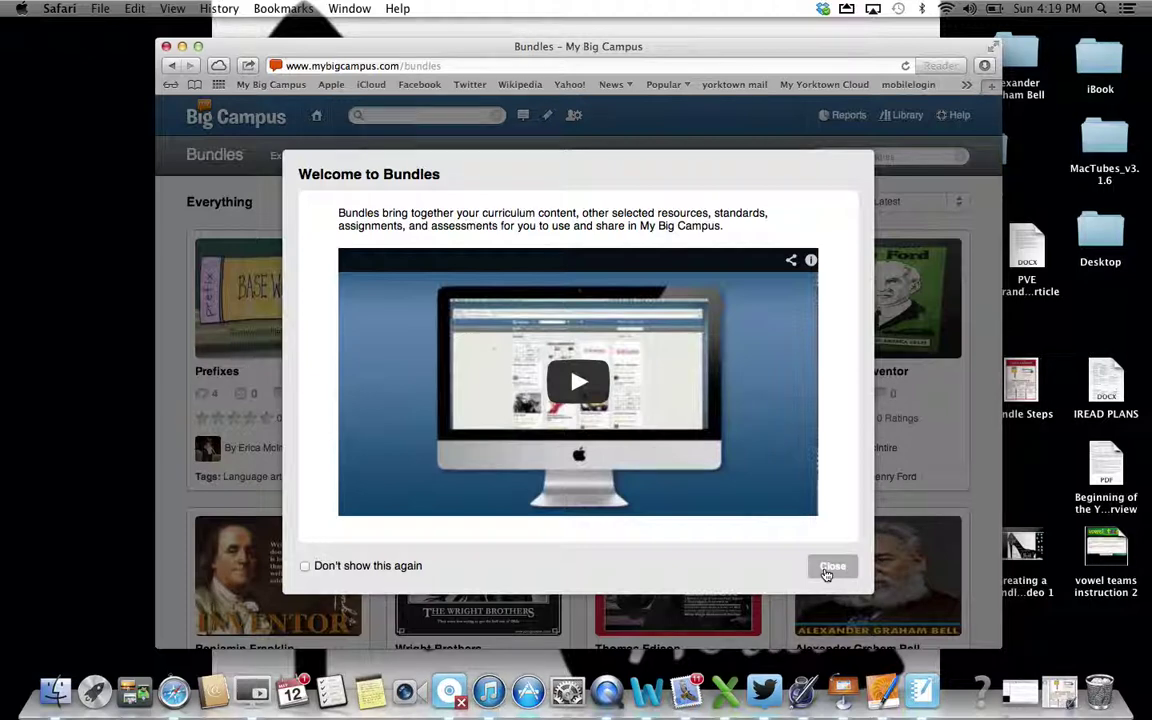
pyautogui.click(305, 567)
pyautogui.click(830, 567)
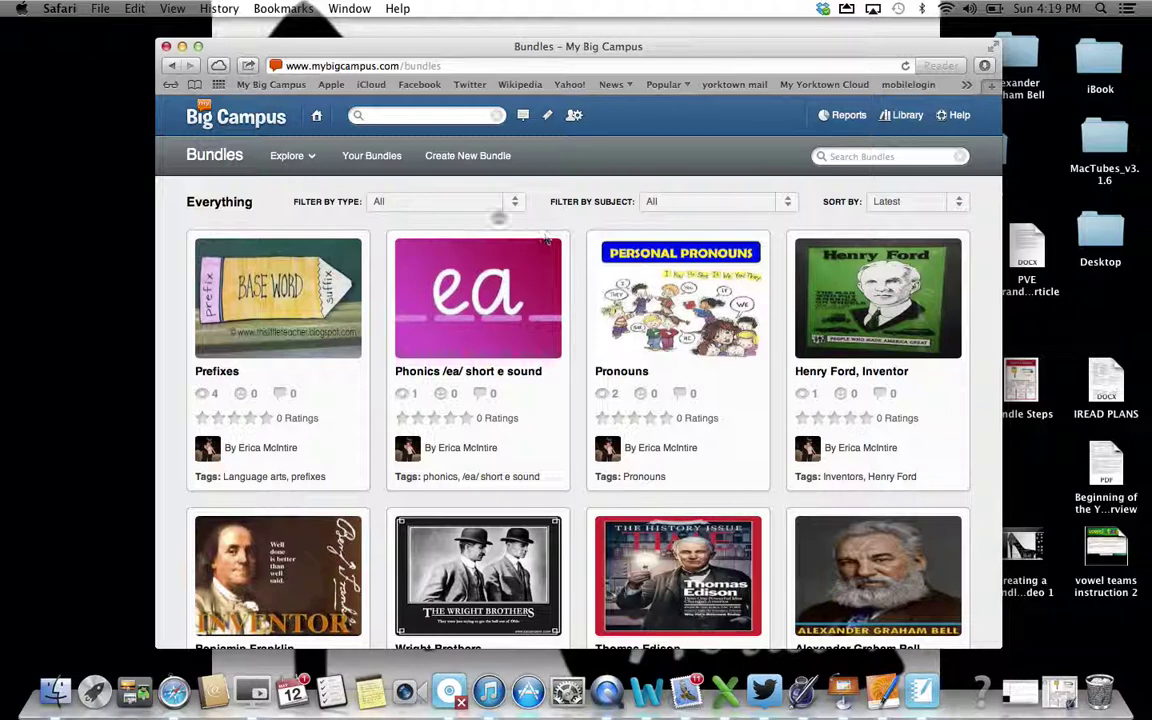
pyautogui.click(453, 162)
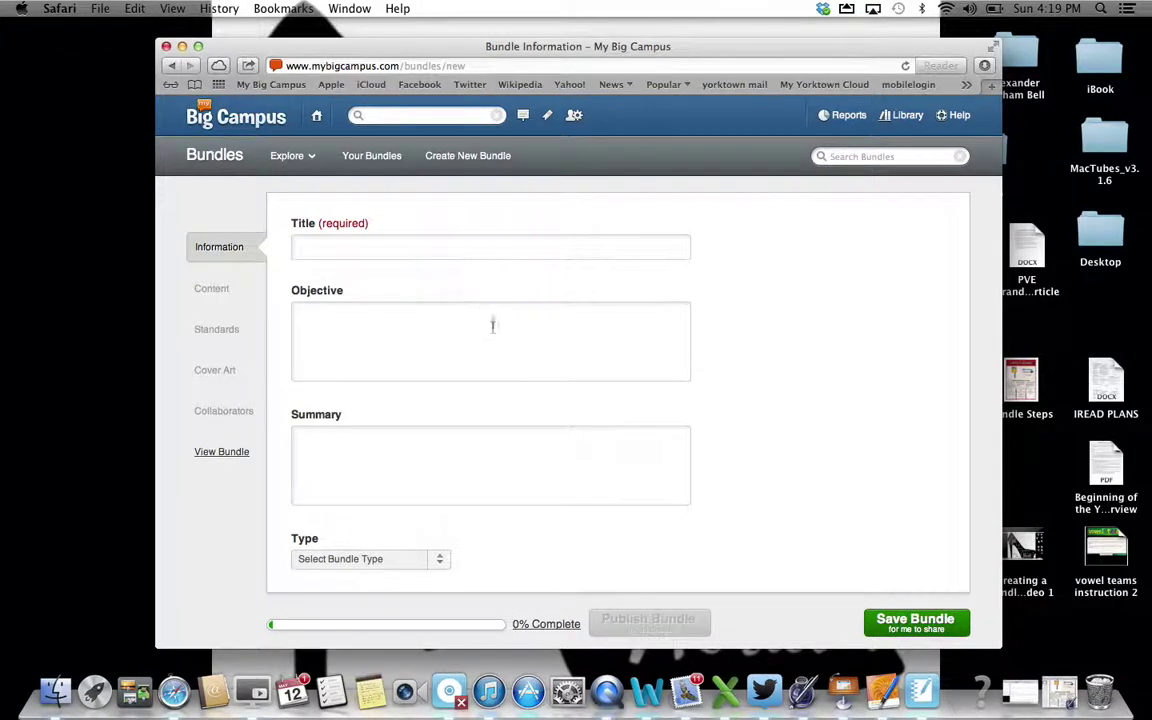
# Title the bundle 'Vowel Teams' with the objective 'Resources for Instruction'
pyautogui.scroll(-3, 494, 332)
pyautogui.scroll(-2, 494, 335)
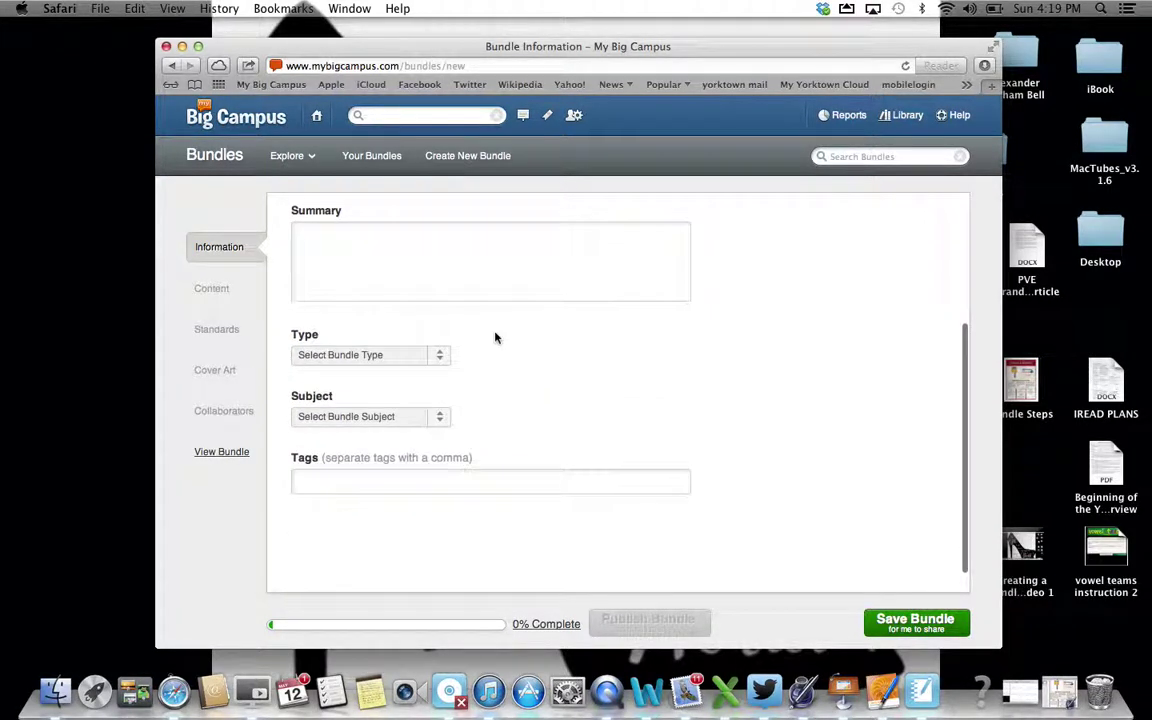
pyautogui.scroll(5, 494, 337)
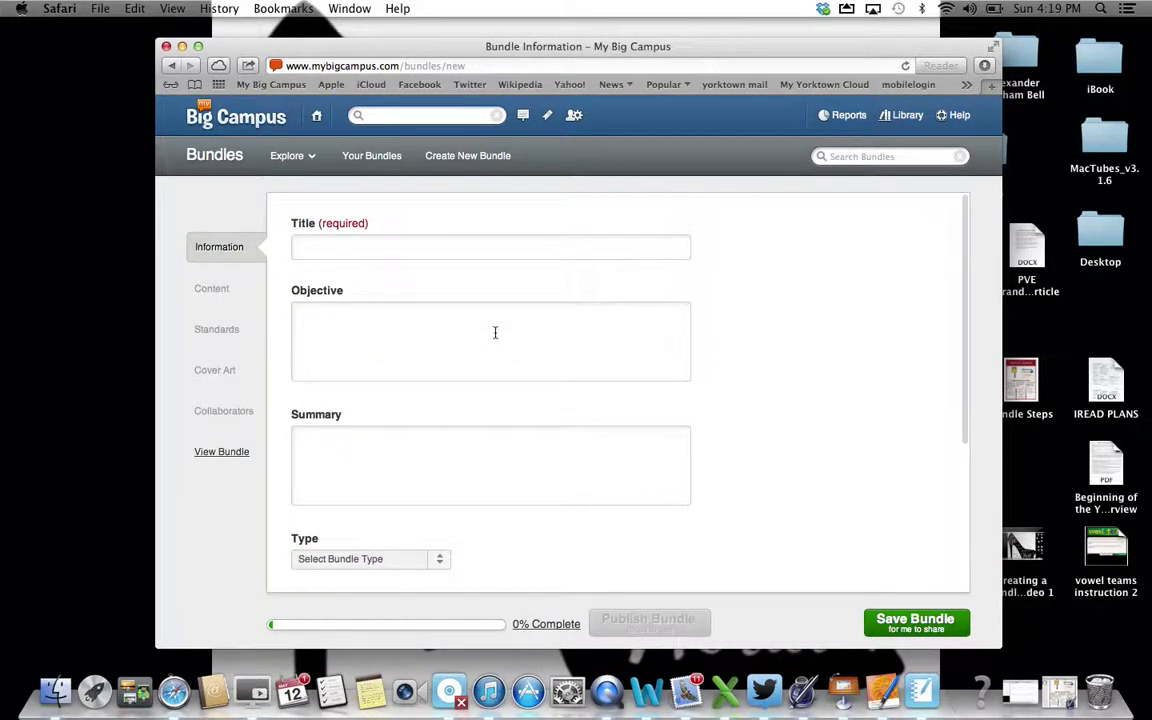
pyautogui.click(341, 243)
pyautogui.write('Vowel ')
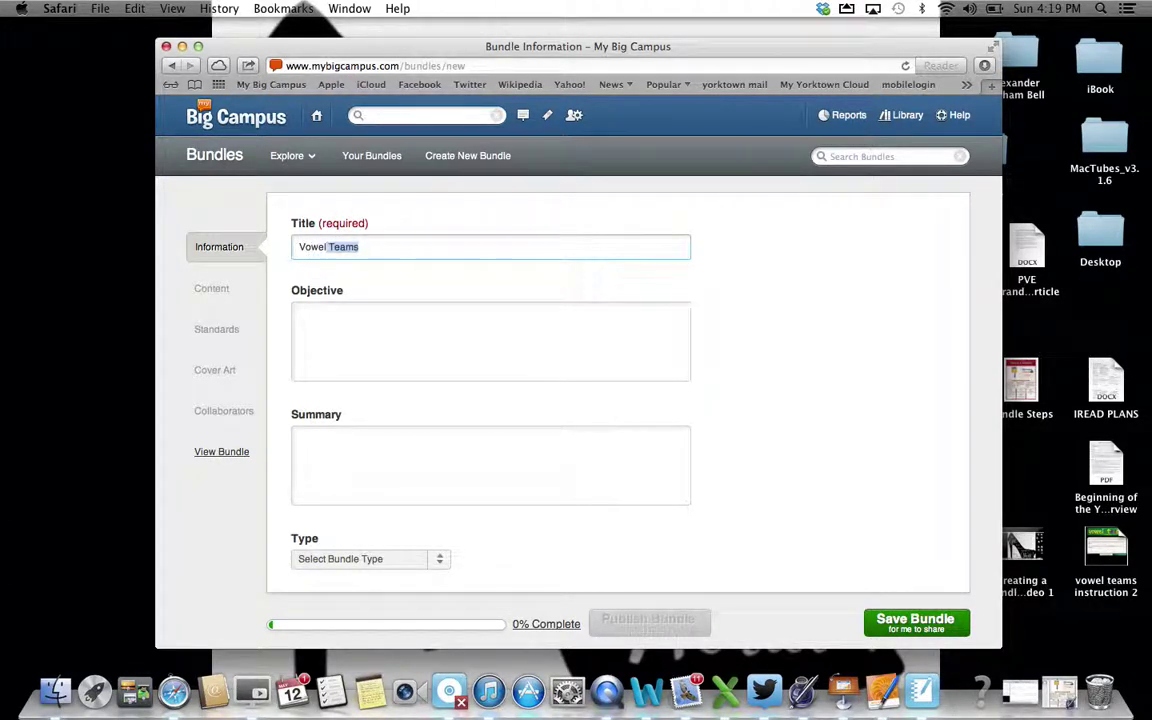
pyautogui.write('Teams')
pyautogui.click(326, 318)
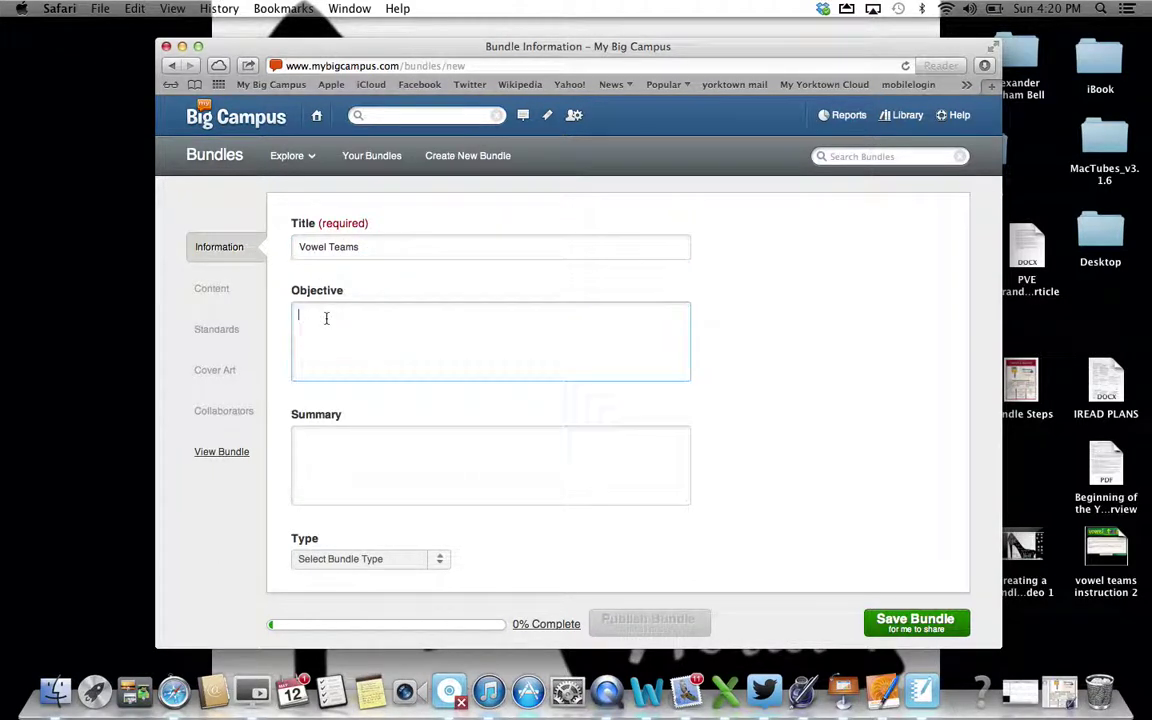
pyautogui.write('Resources for Instruction')
# Enter the summary 'Digital Resources for Teaching this Phonics Skill'
pyautogui.click(316, 443)
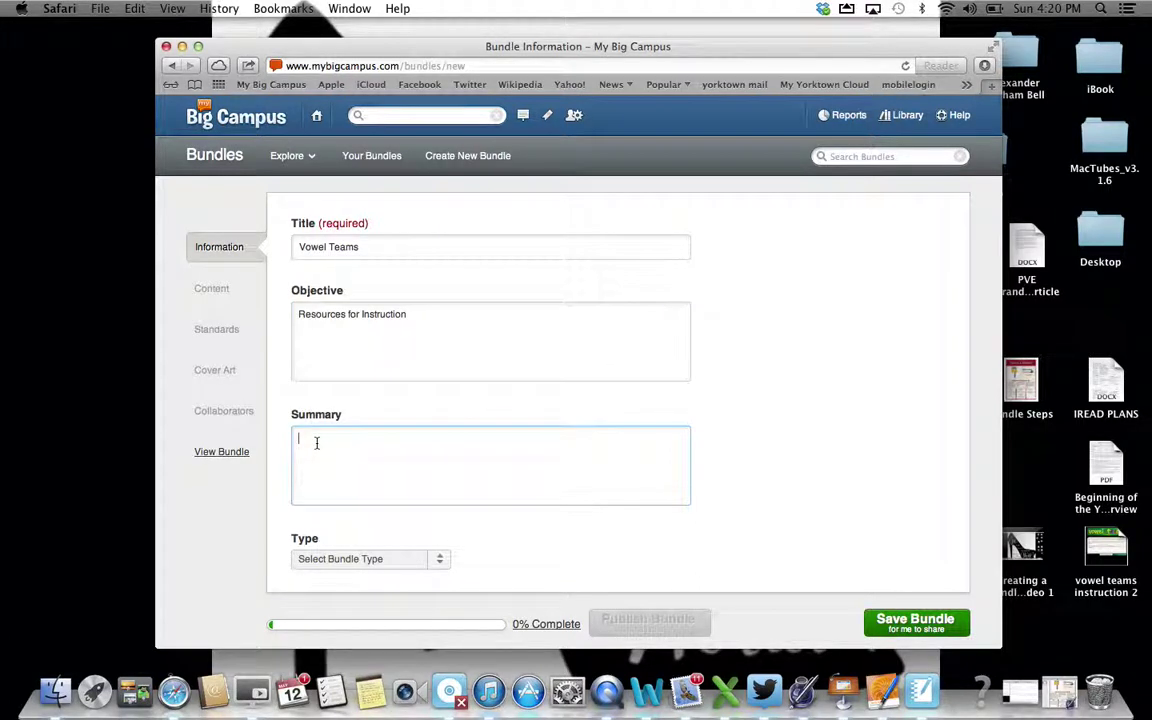
pyautogui.write('Digital Resources for Teachin')
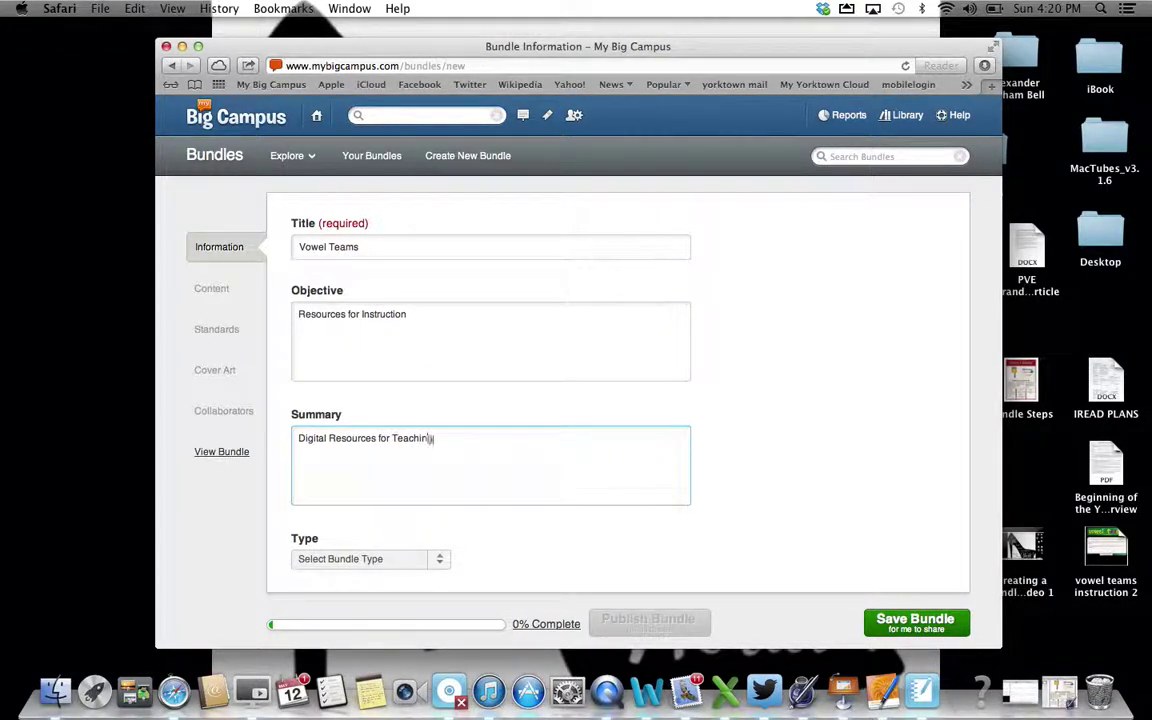
pyautogui.write('g this Phonics Skill')
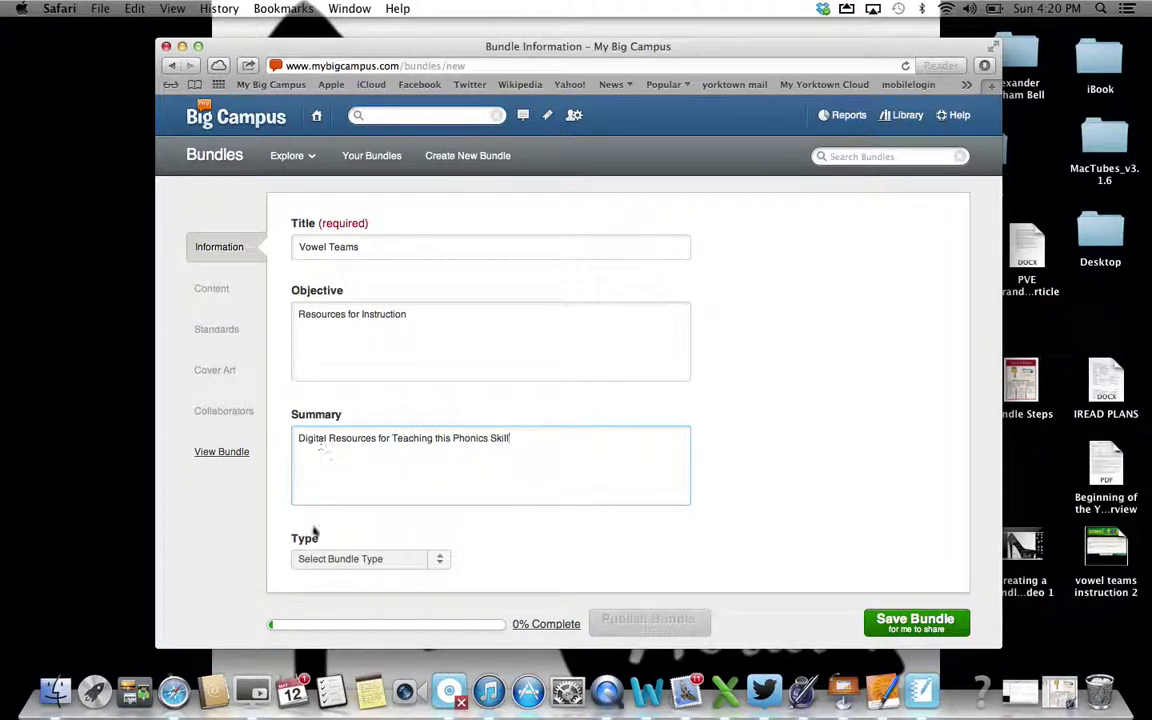
pyautogui.click(440, 560)
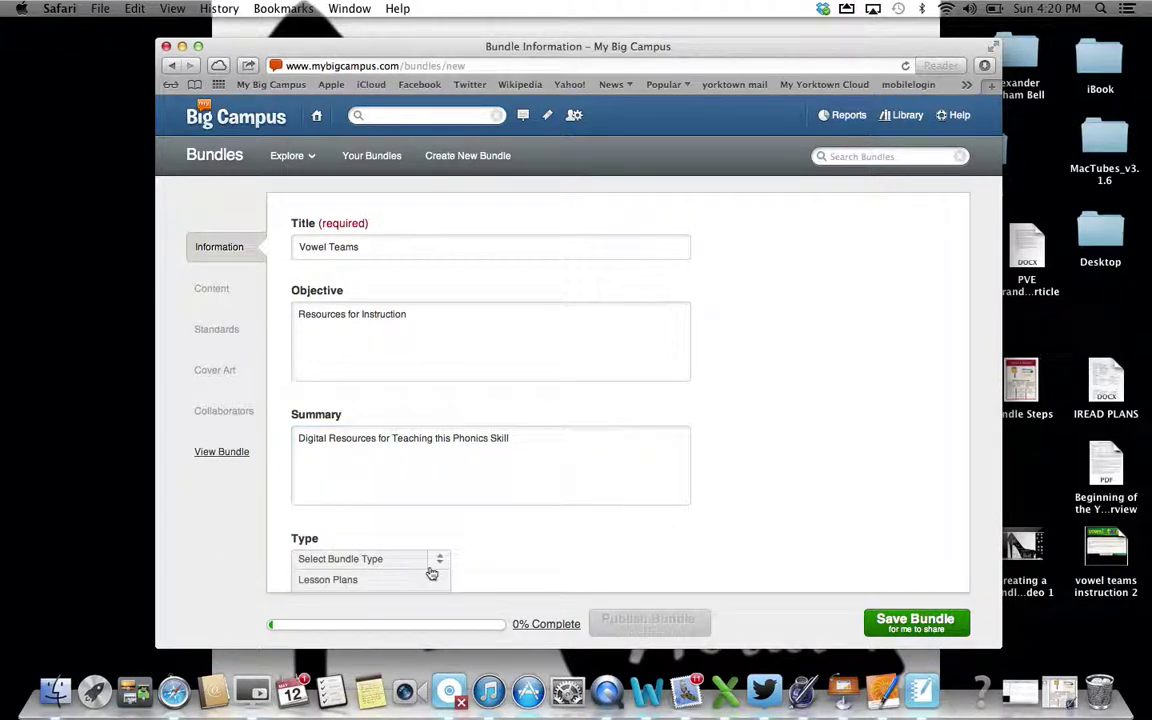
# Set the bundle type to Lesson and the subject to Language Arts
pyautogui.scroll(-3, 432, 570)
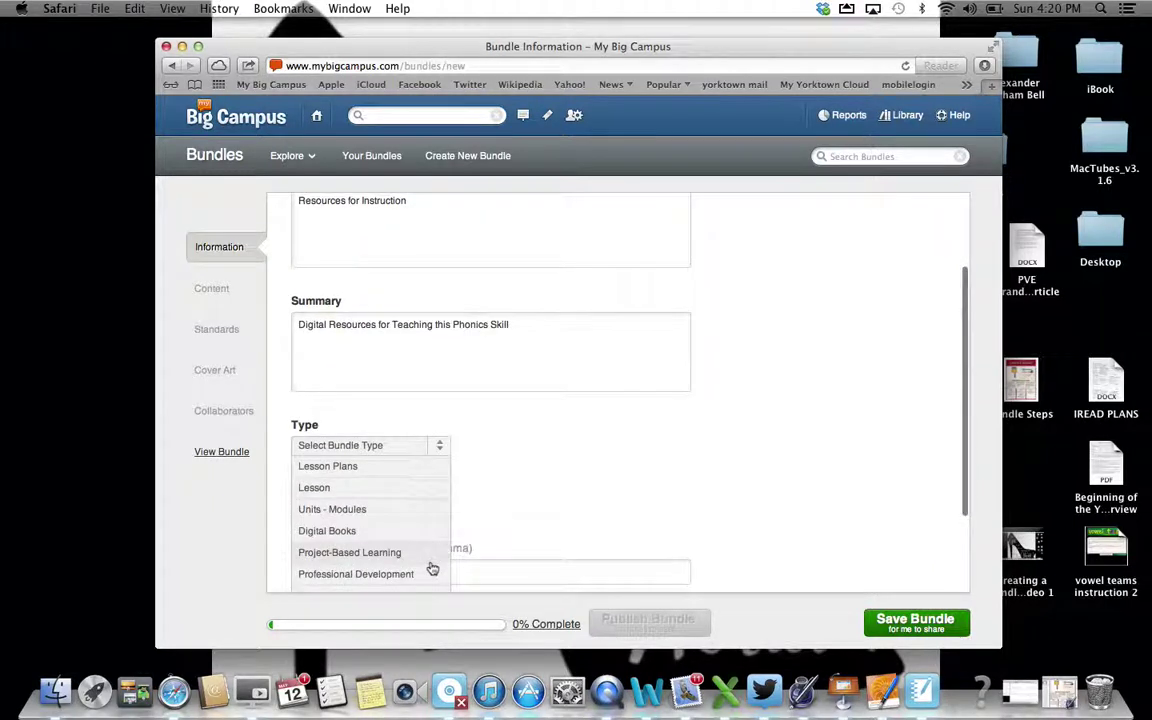
pyautogui.click(360, 489)
pyautogui.click(443, 511)
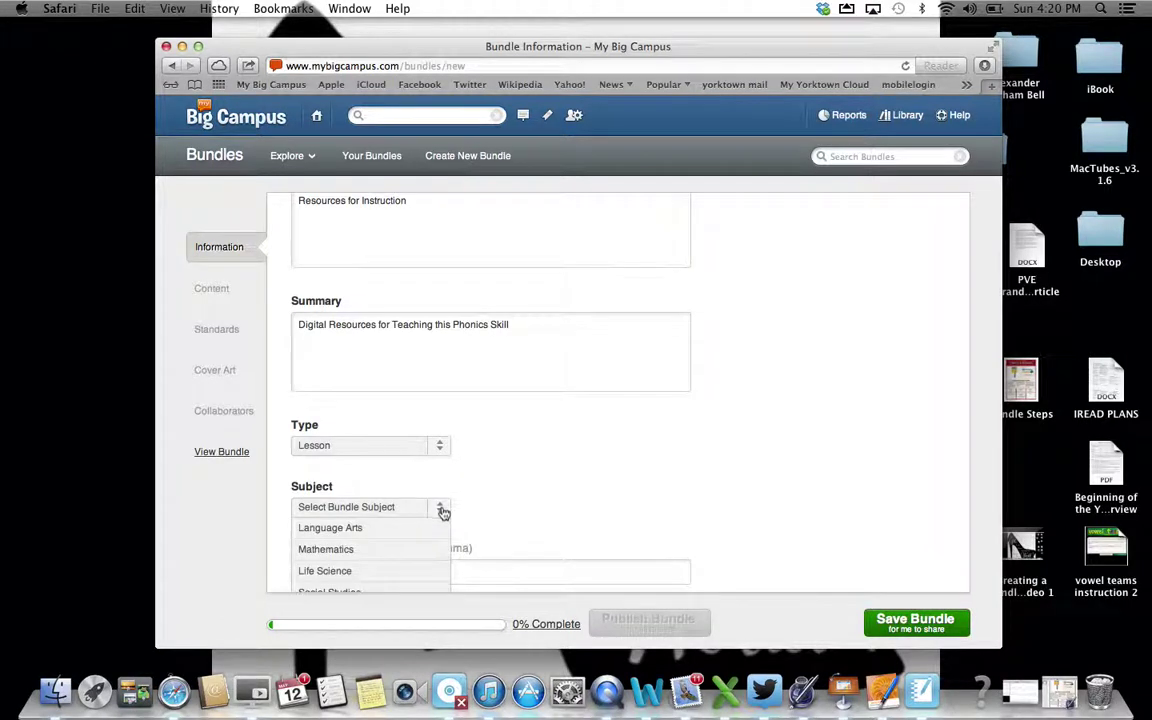
pyautogui.click(433, 527)
# Tag the bundle 'vowel teams, when two vowels go walking', correcting the second tag
pyautogui.scroll(-3, 727, 470)
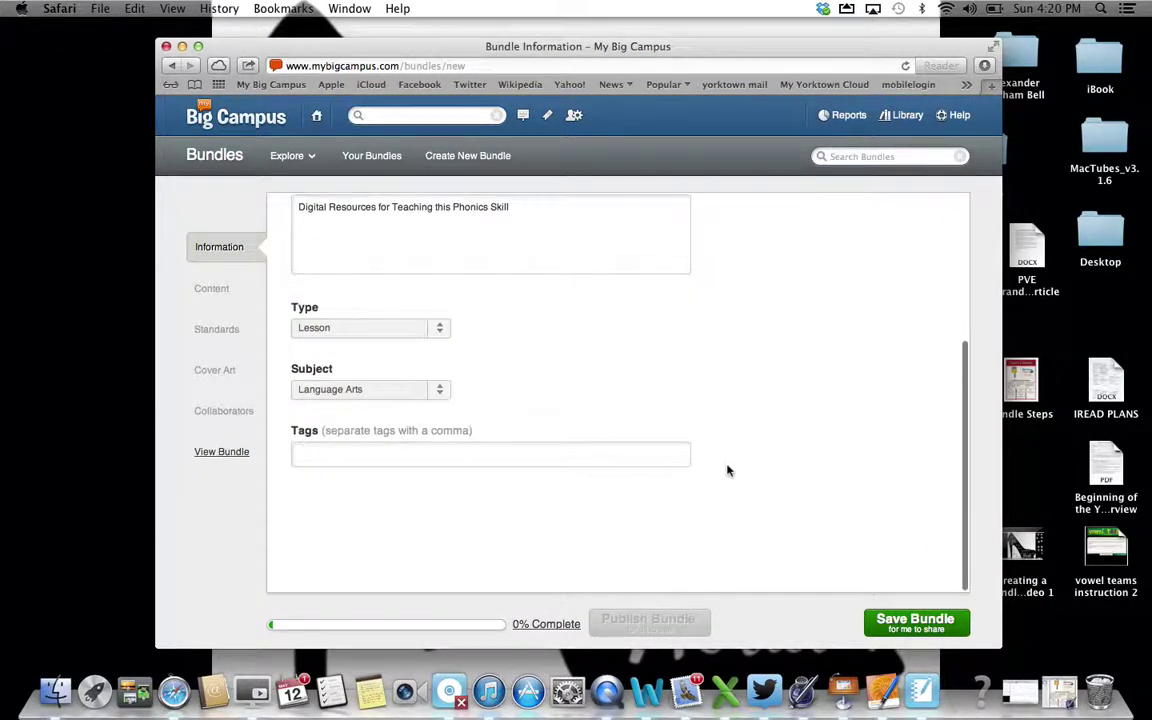
pyautogui.click(460, 454)
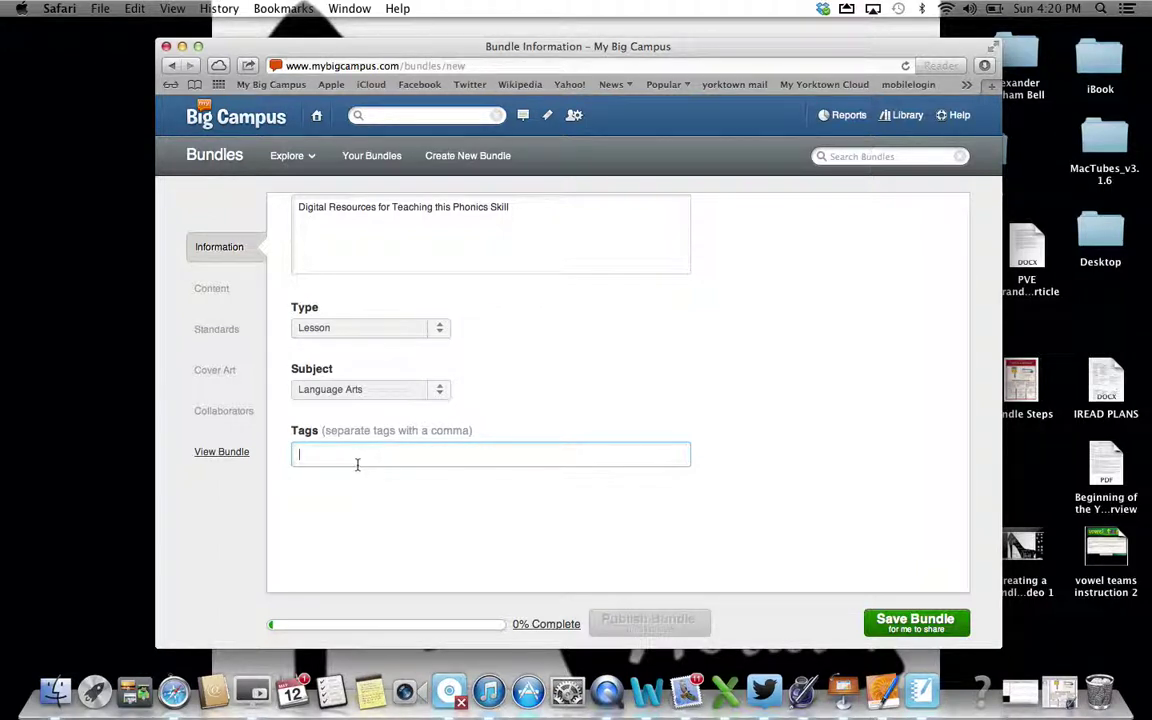
pyautogui.write('vowel teams, when two go walking')
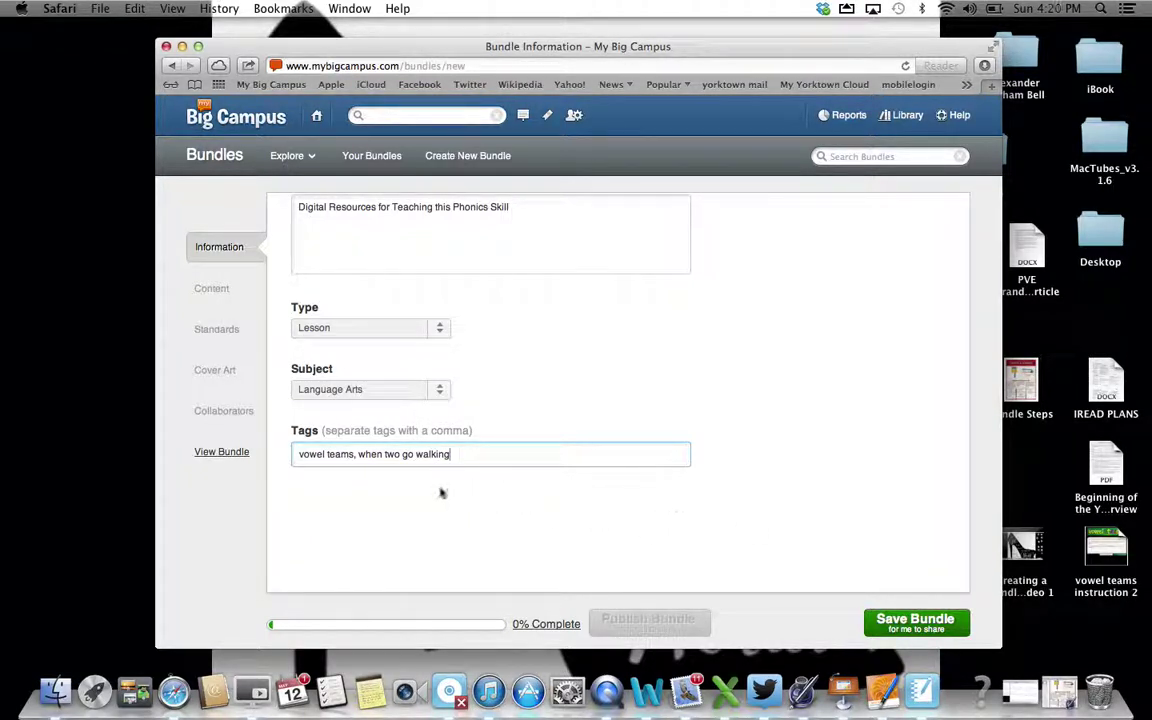
pyautogui.click(403, 454)
pyautogui.write('vowels')
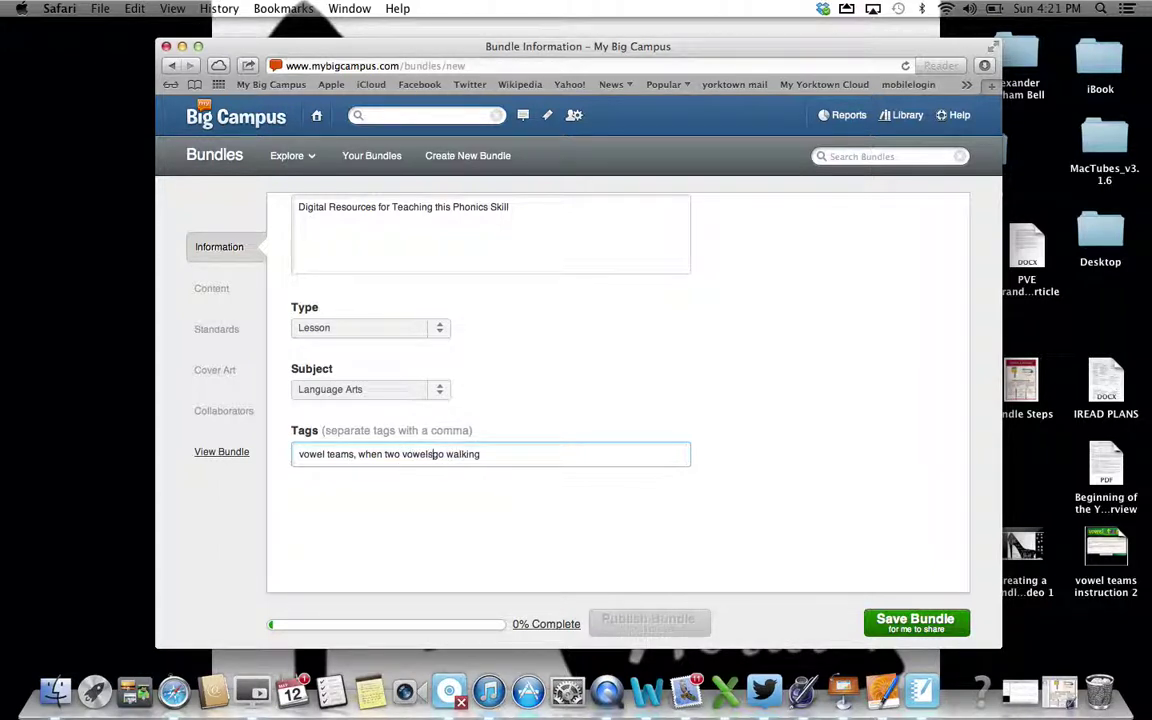
# Save the Vowel Teams bundle and move to its Content page
pyautogui.click(893, 621)
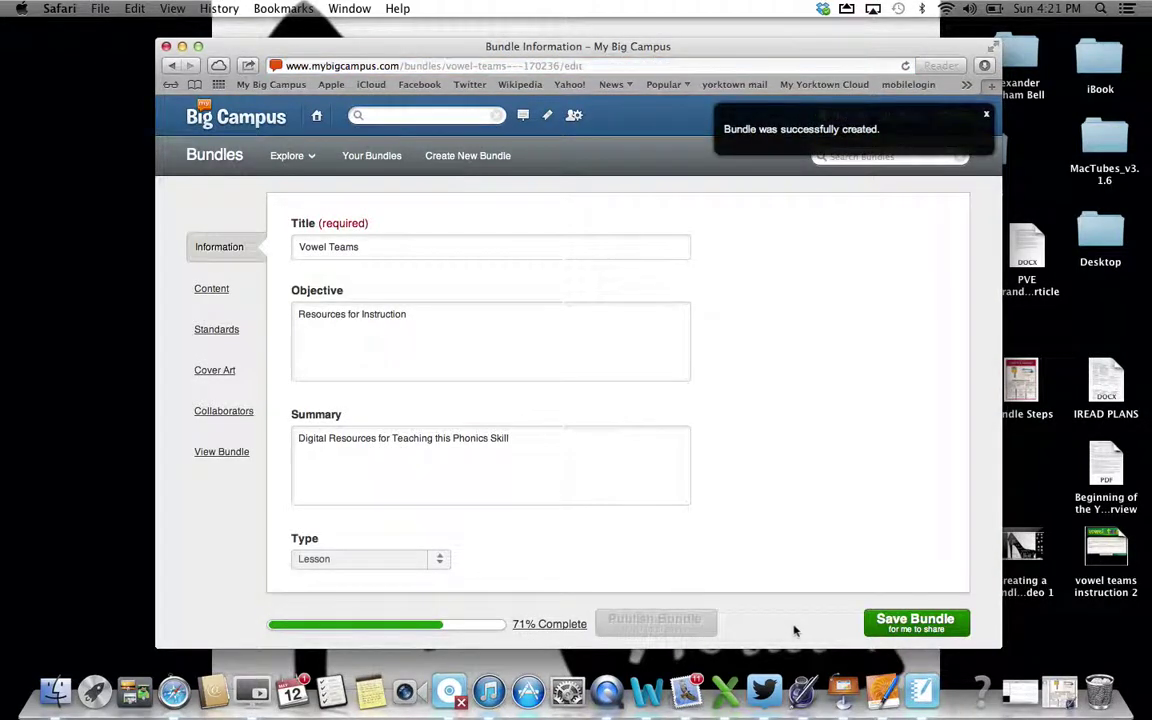
pyautogui.scroll(-4, 802, 502)
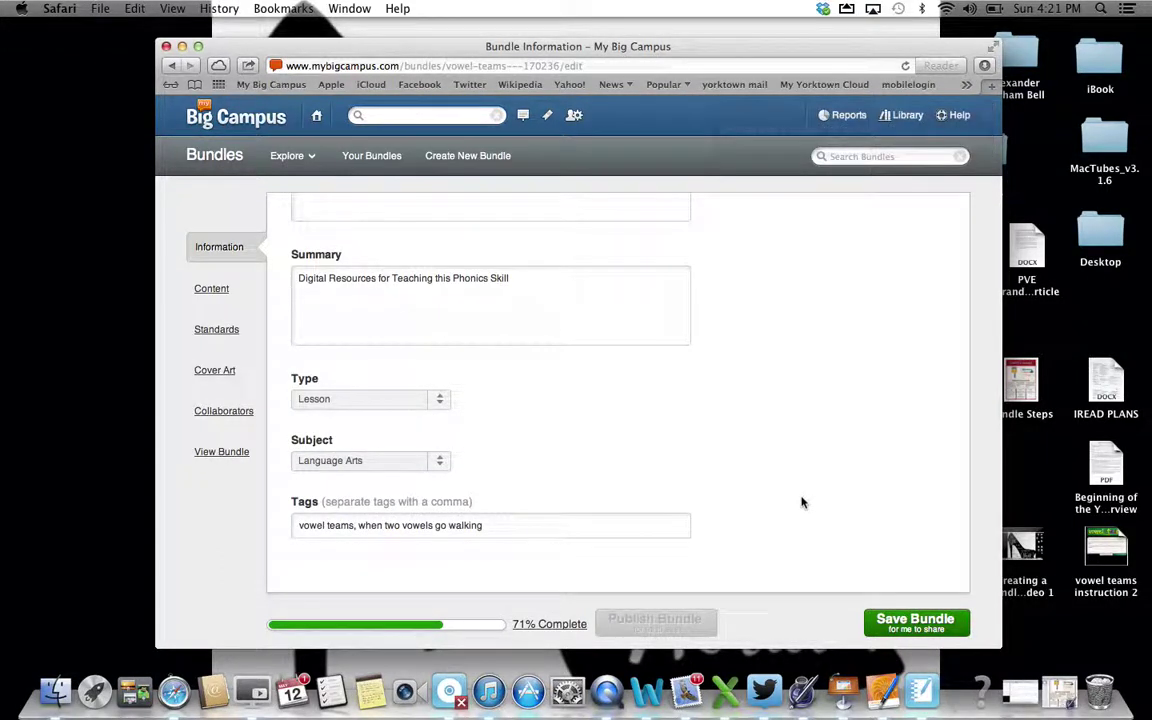
pyautogui.scroll(-1, 802, 502)
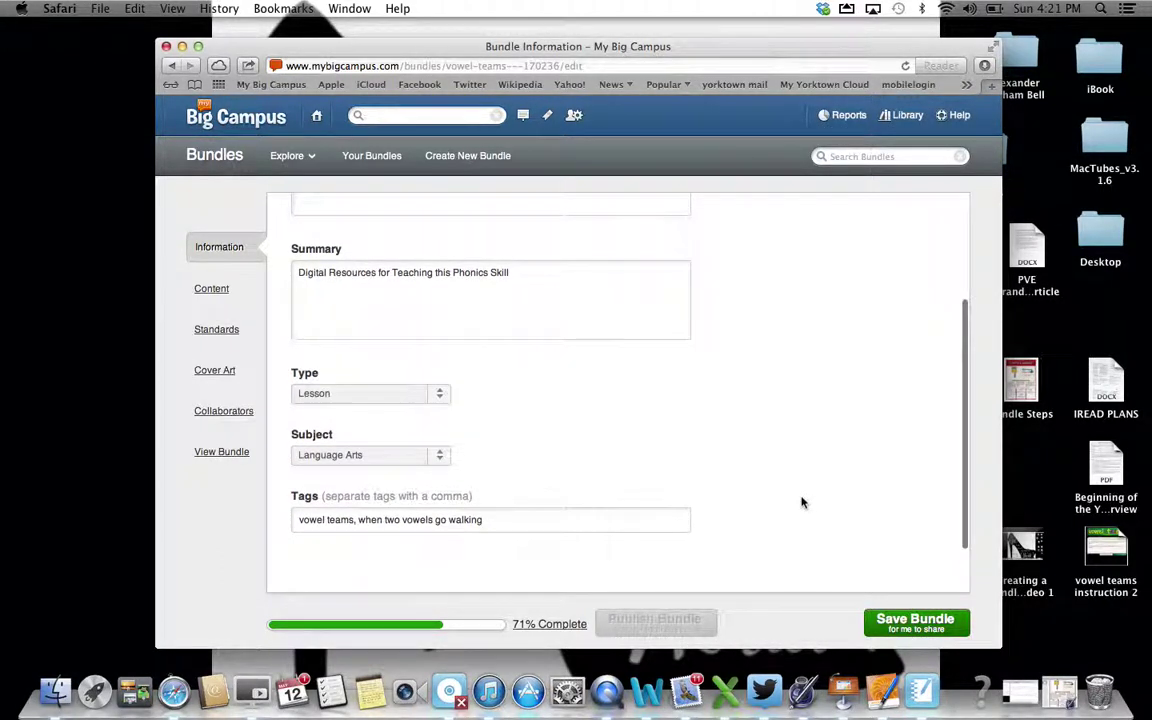
pyautogui.scroll(4, 616, 338)
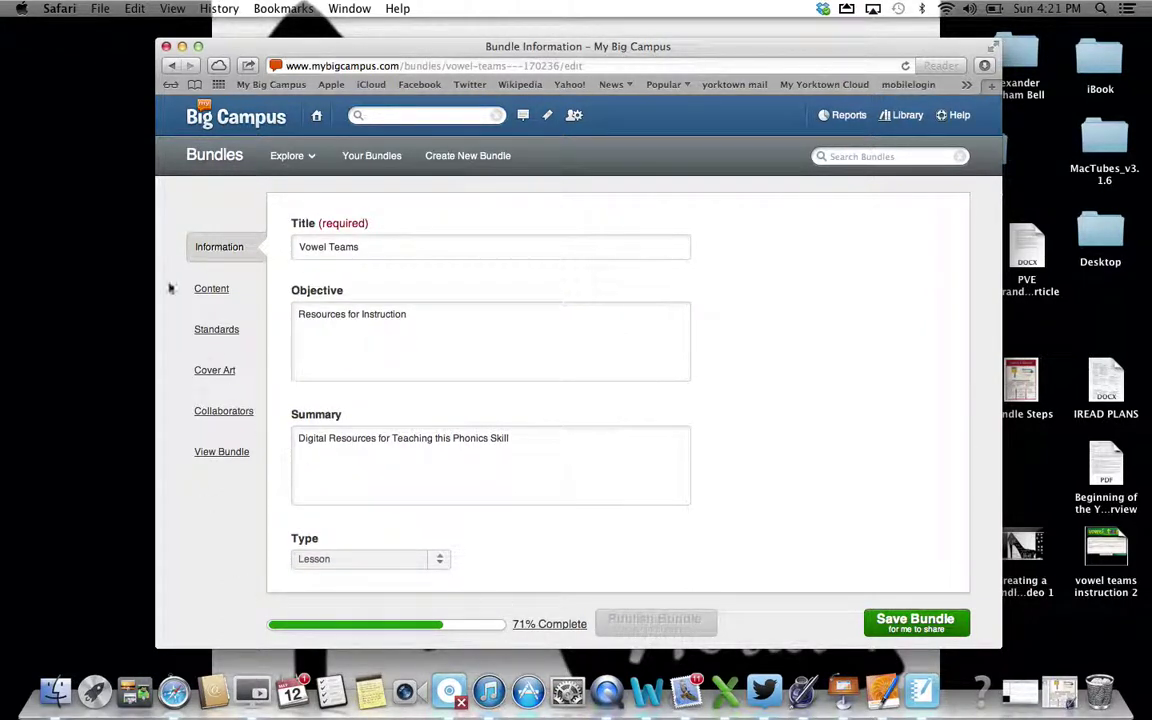
pyautogui.click(210, 290)
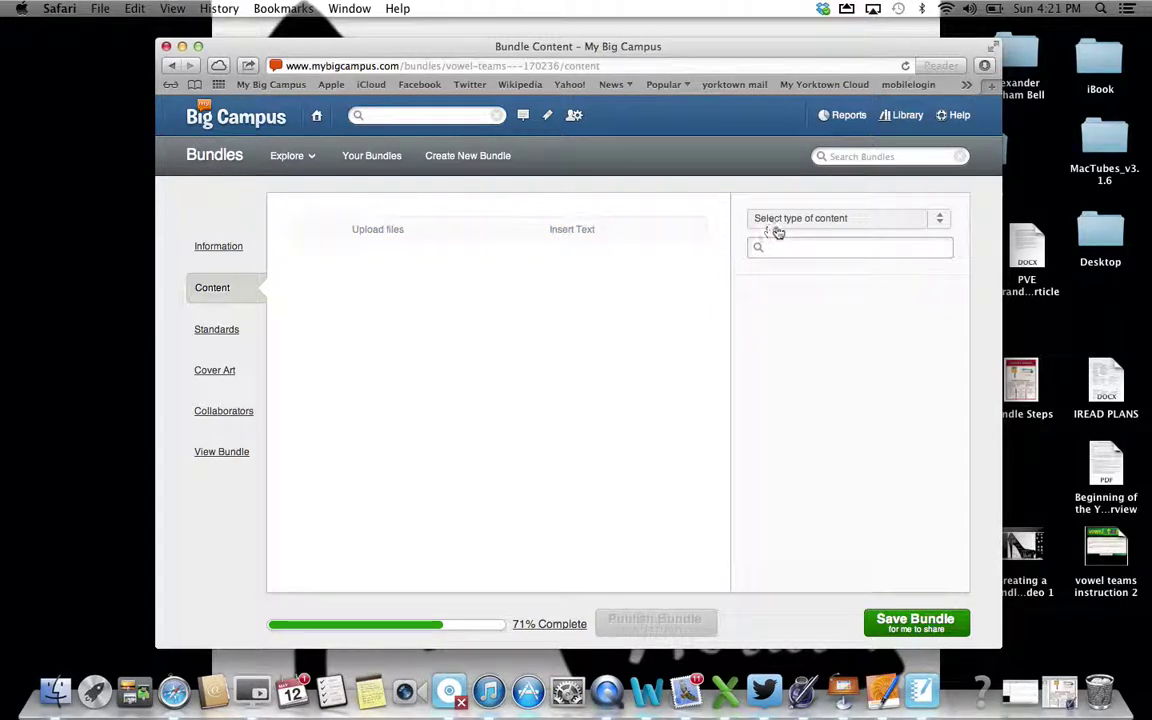
# Choose Your Stuff as the content source to list vowel teams instruction 2.notebook and other items
pyautogui.click(944, 220)
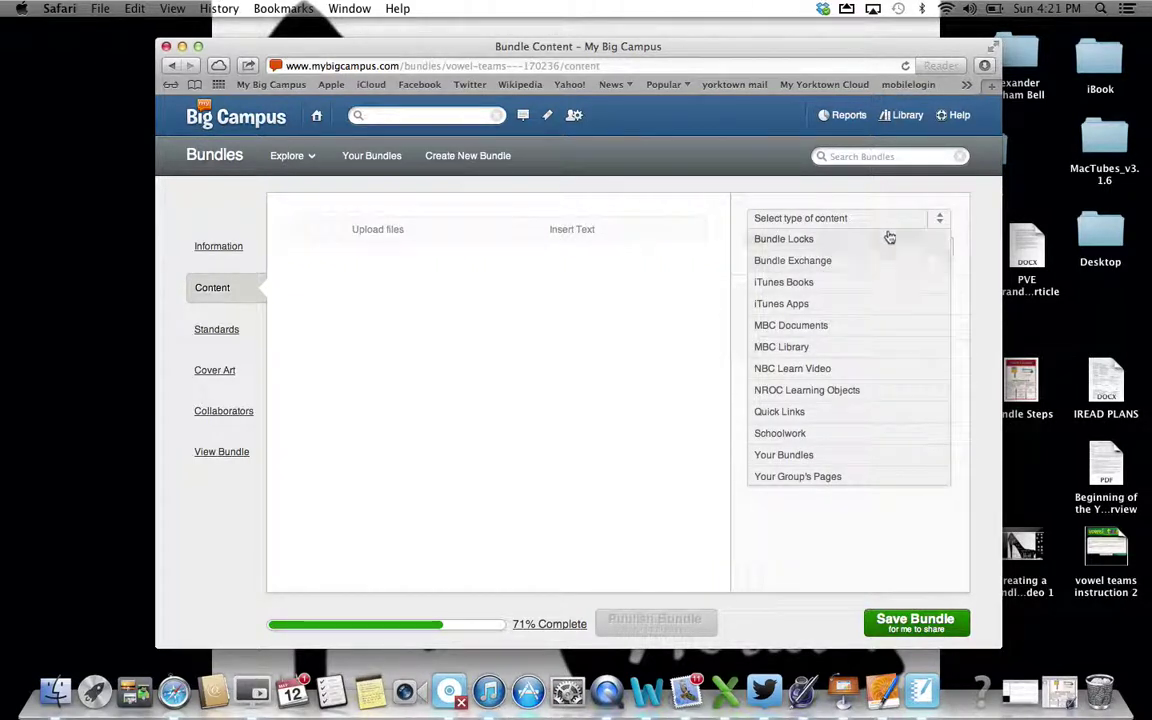
pyautogui.scroll(-2, 885, 345)
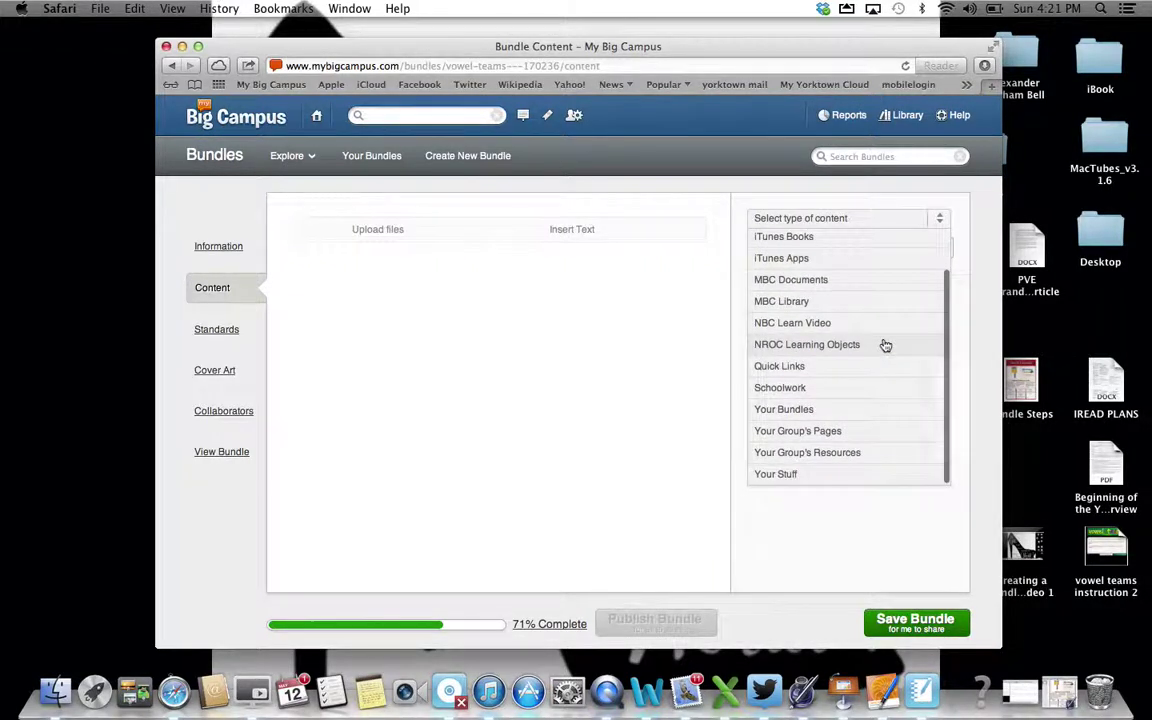
pyautogui.click(777, 474)
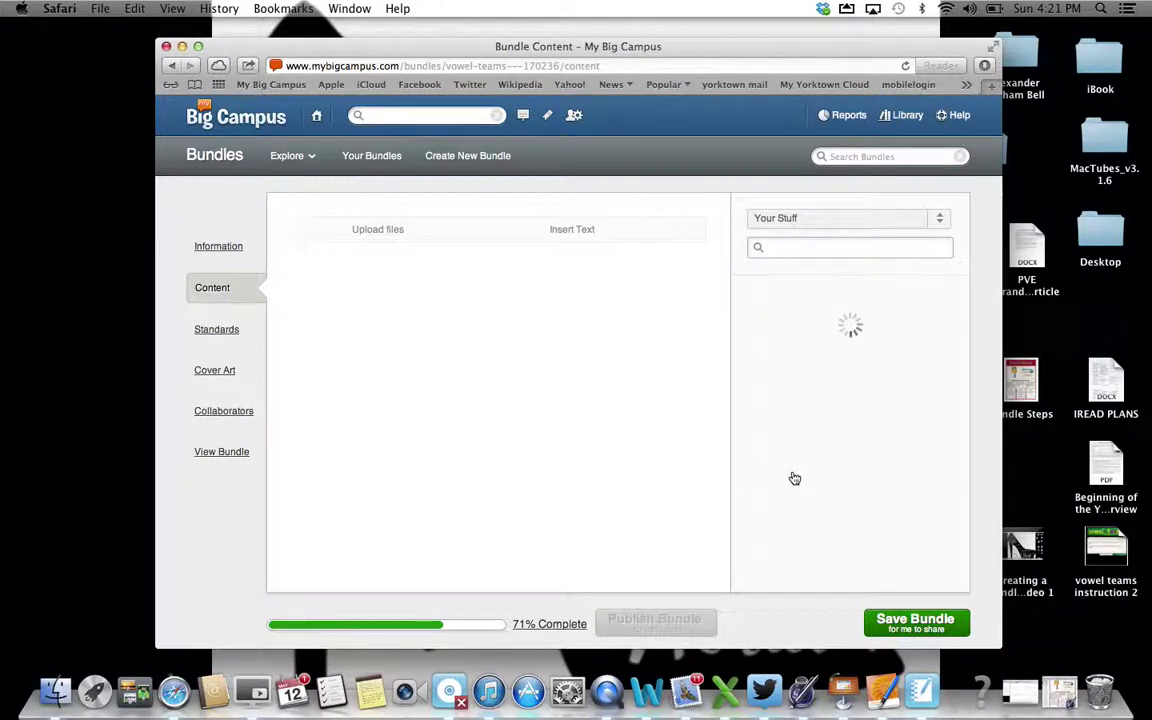
pyautogui.scroll(-8, 794, 478)
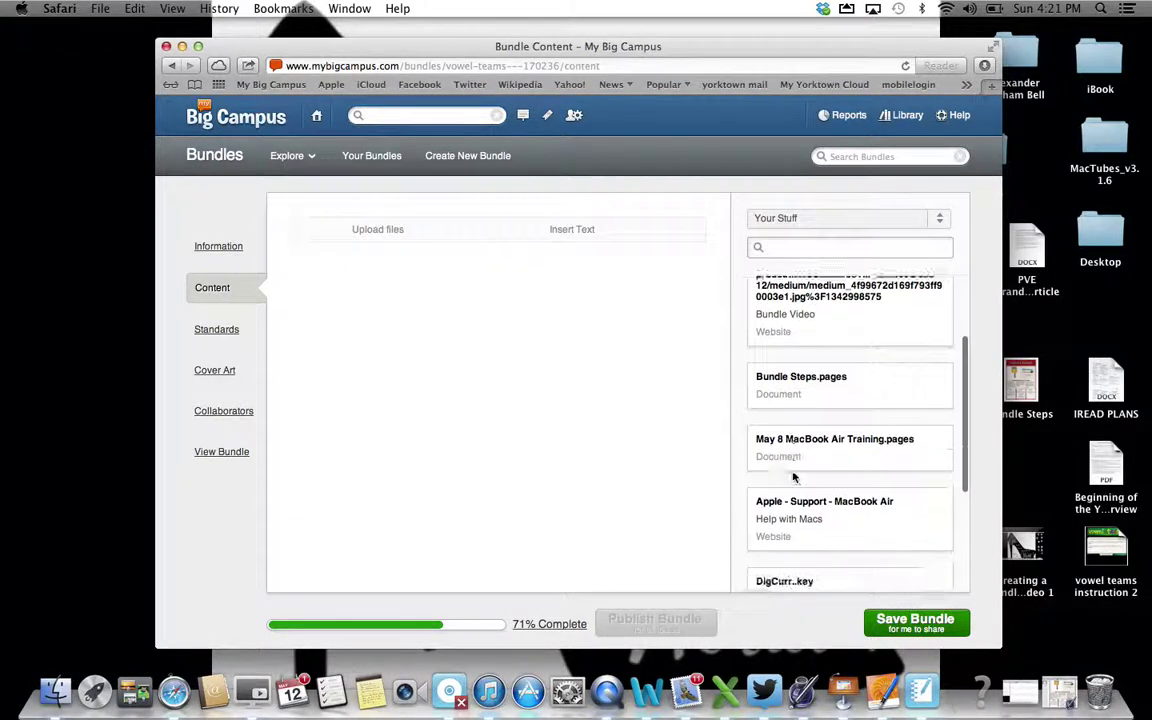
pyautogui.scroll(6, 793, 470)
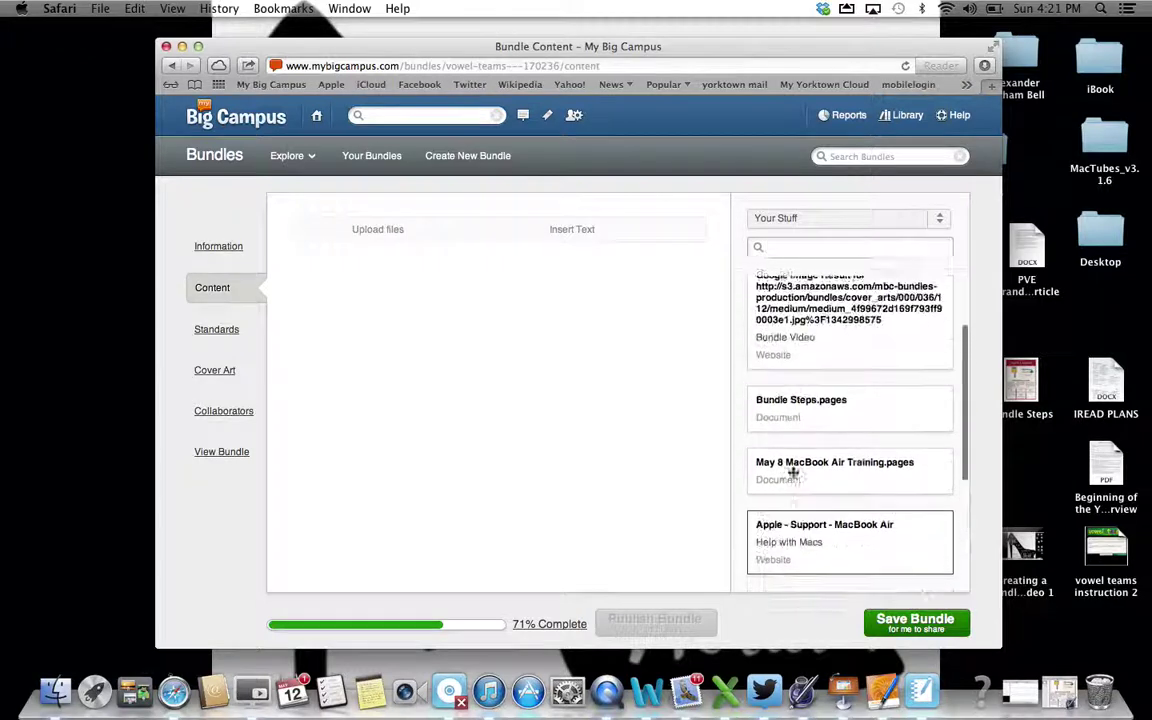
pyautogui.scroll(2, 793, 475)
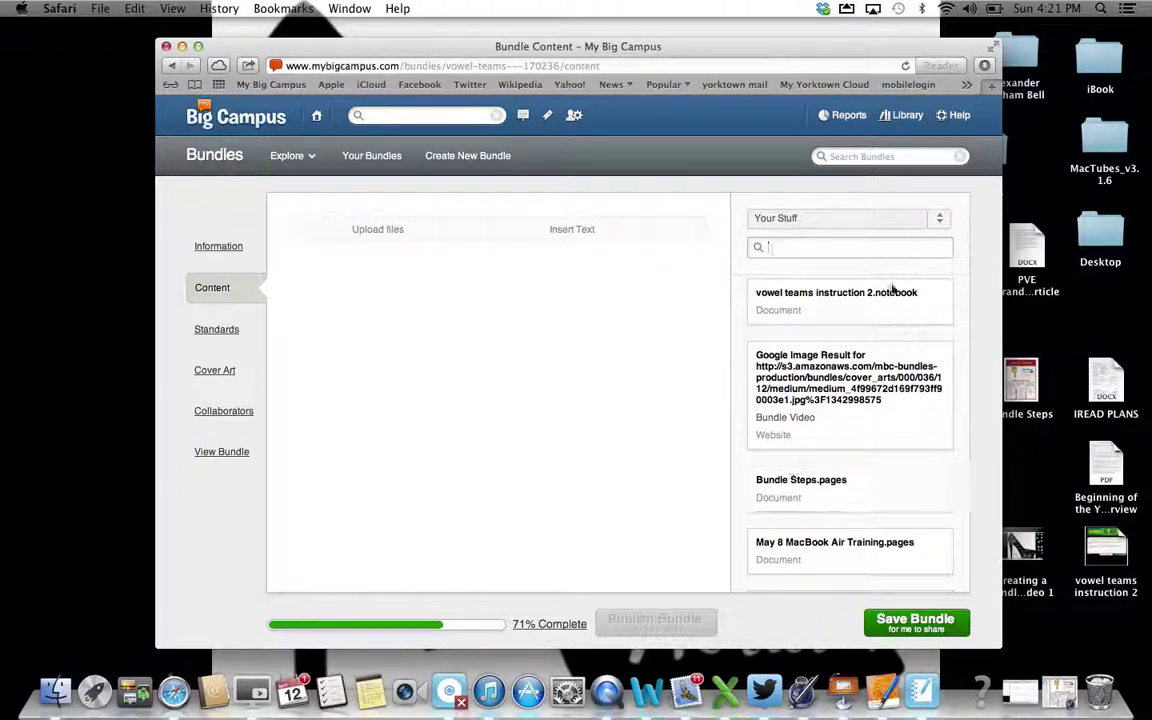
# Drag vowel teams instruction 2.notebook, then the Between the Lions video, into the bundle content
pyautogui.moveTo(886, 297); pyautogui.dragTo(571, 293)
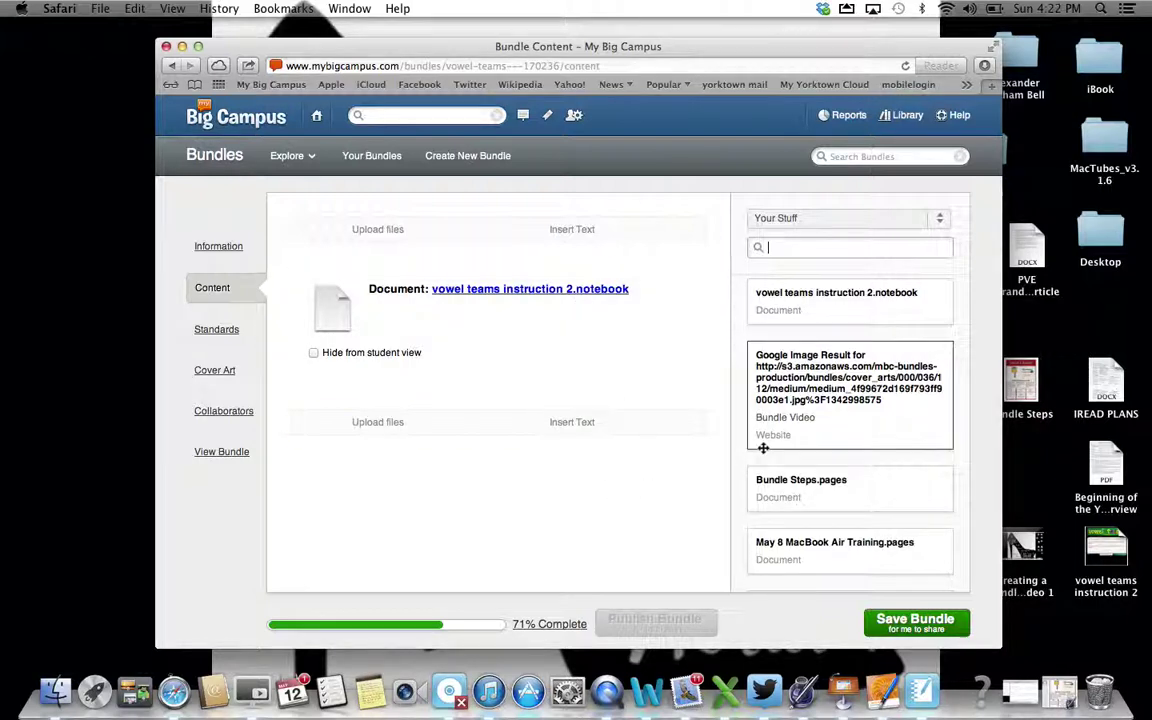
pyautogui.scroll(-8, 793, 452)
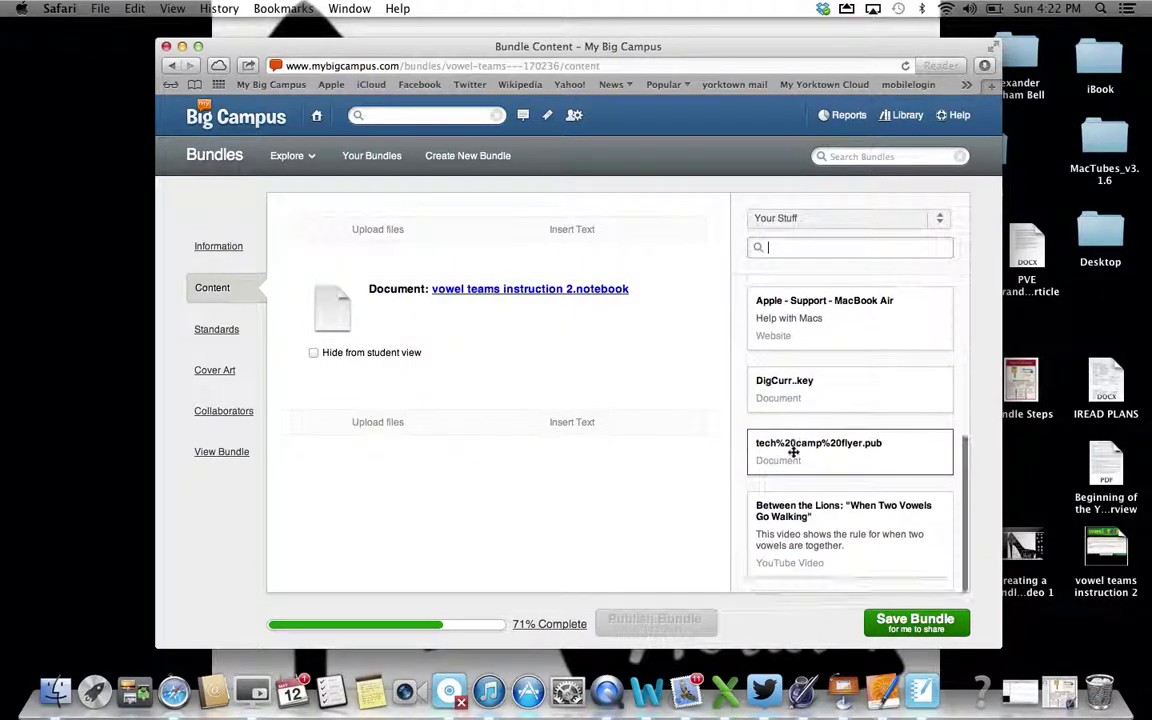
pyautogui.moveTo(751, 524); pyautogui.dragTo(506, 522)
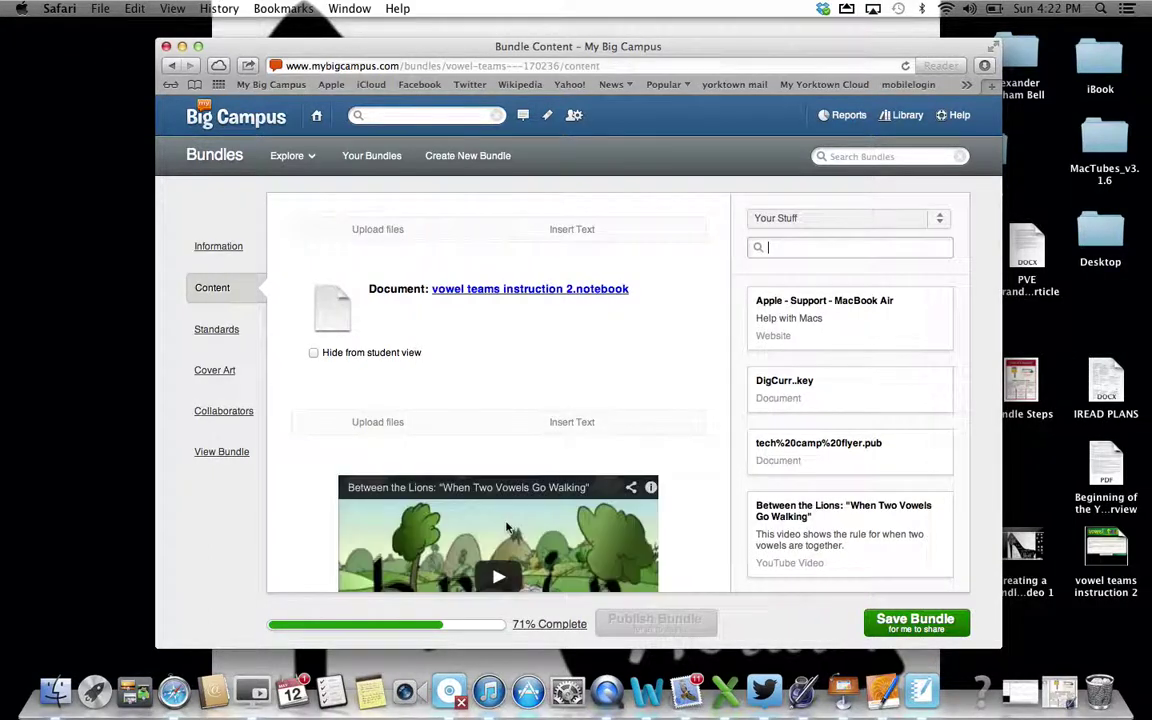
pyautogui.scroll(-5, 506, 527)
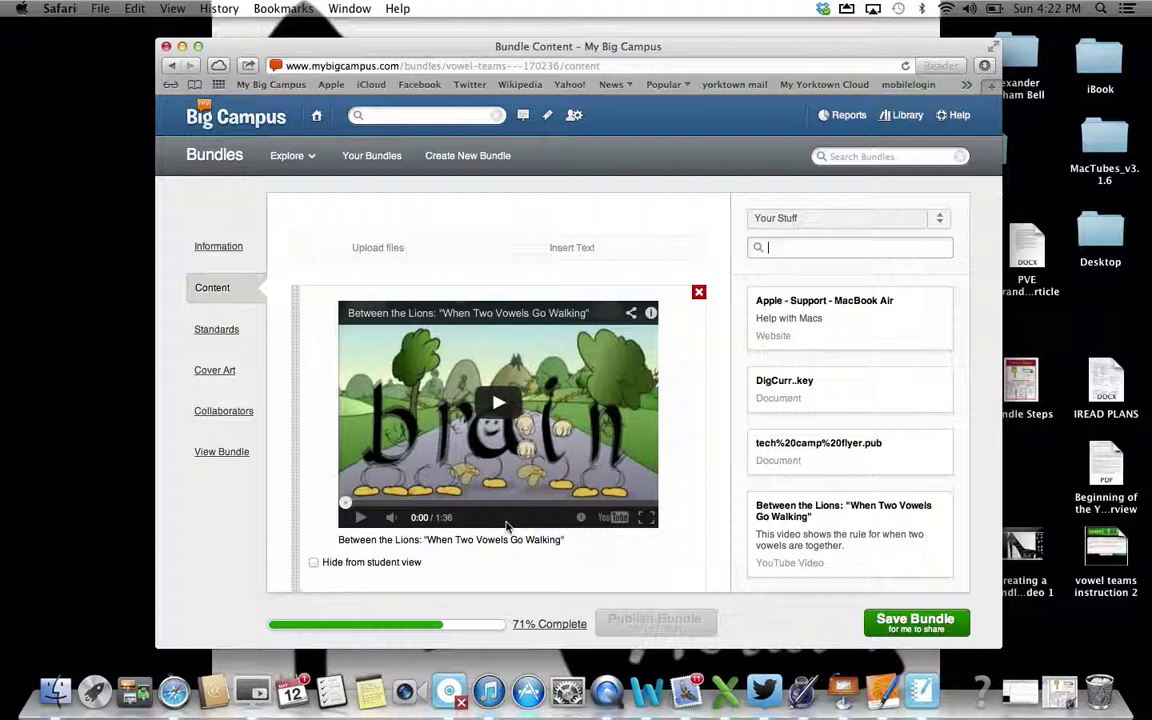
pyautogui.scroll(4, 506, 527)
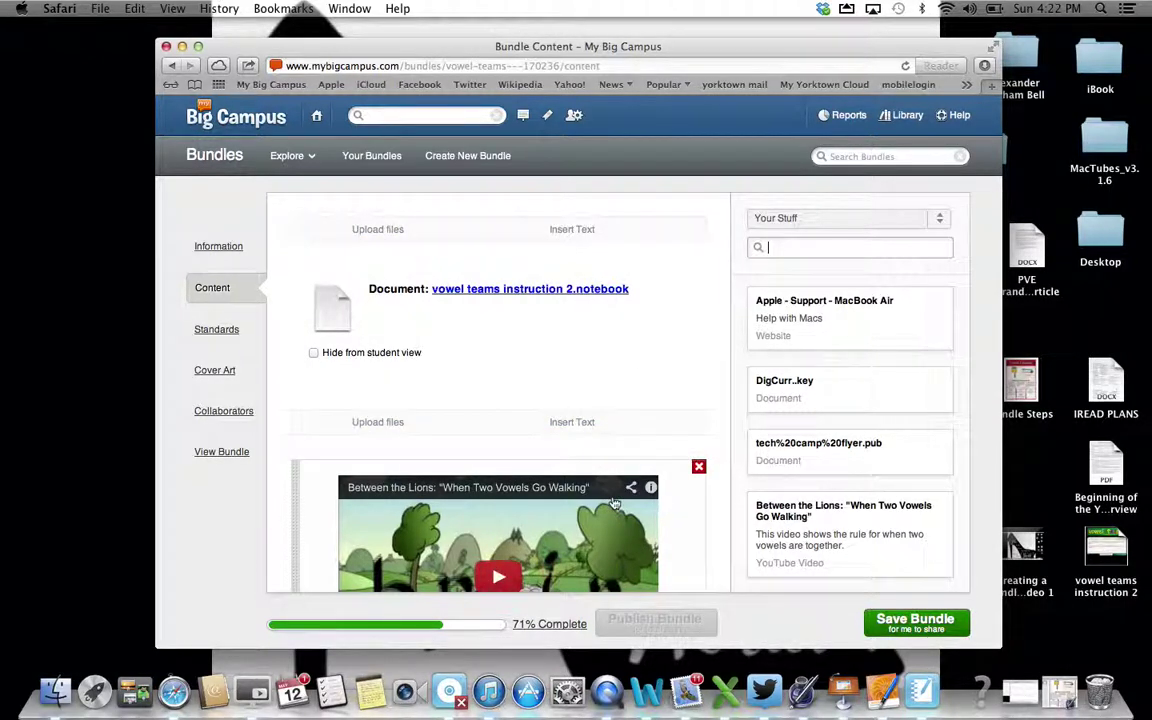
# Save the bundle at 85% complete and go to its Standards page
pyautogui.click(901, 621)
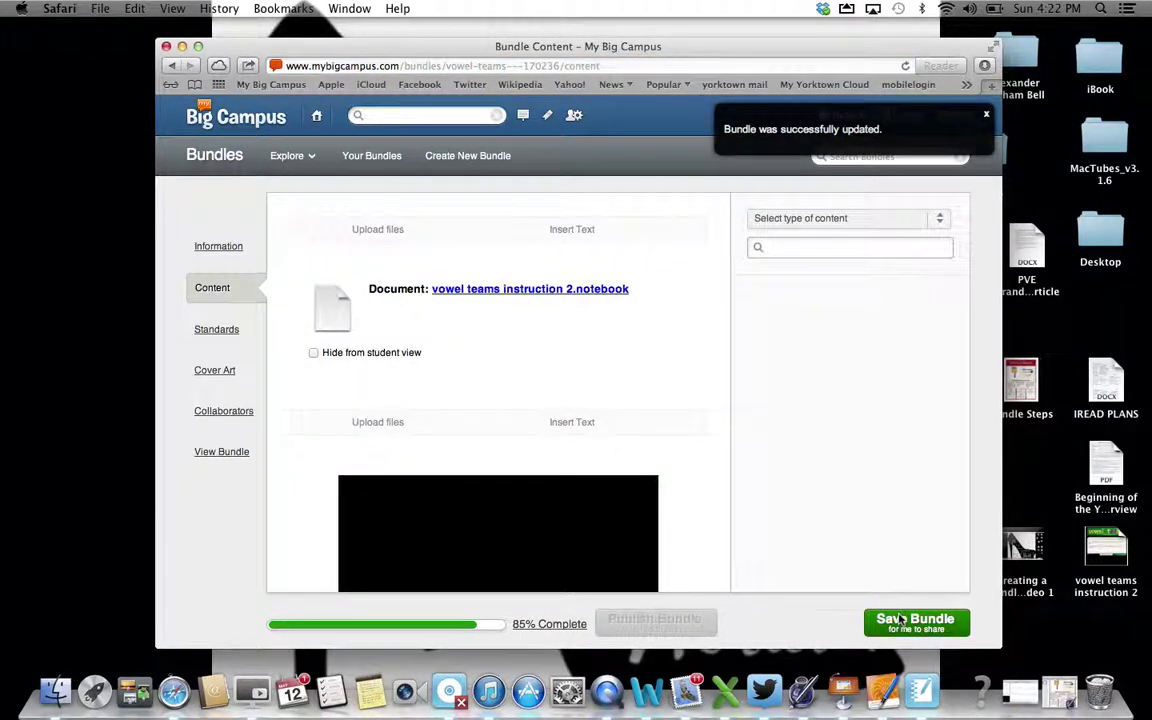
pyautogui.scroll(-4, 636, 488)
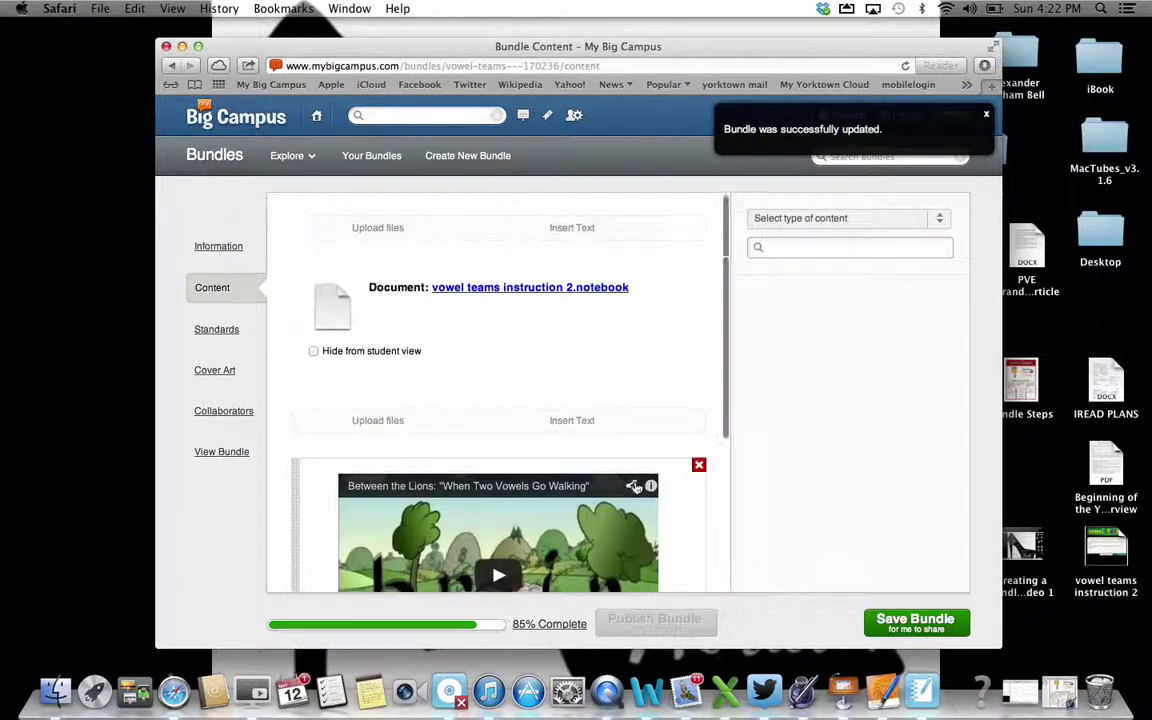
pyautogui.click(222, 331)
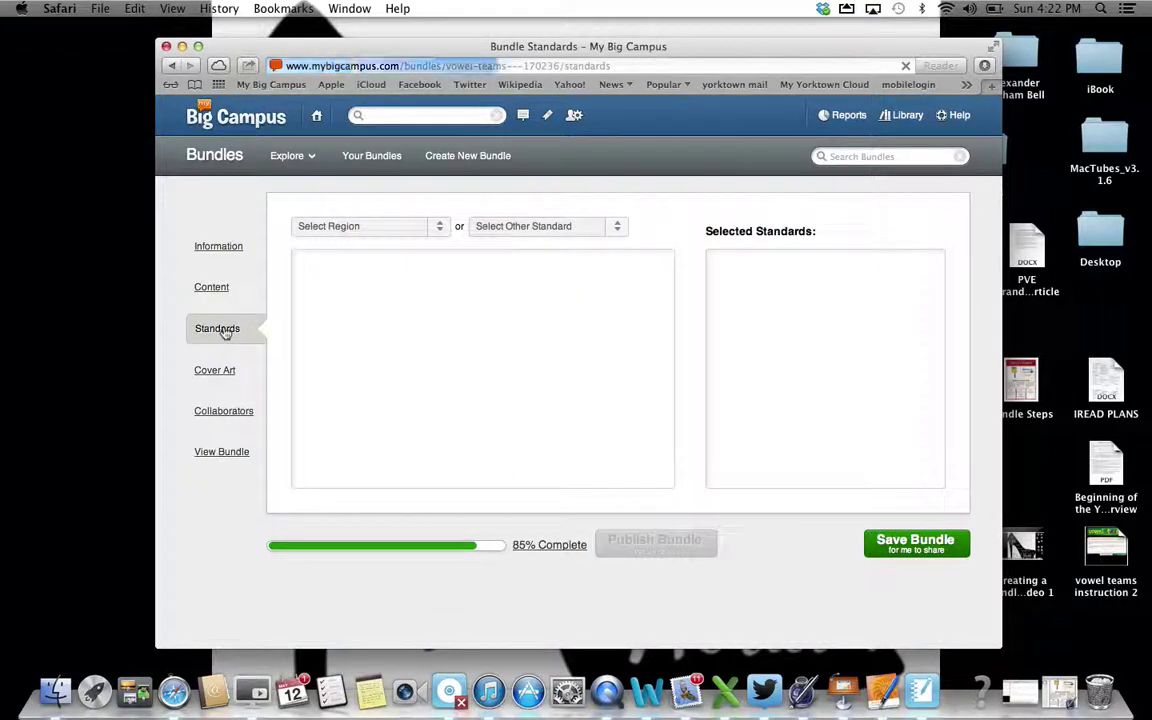
# Browse Indiana's Common Core State Standards, expanding English Language Arts/Literacy Grade 1
pyautogui.click(438, 229)
pyautogui.scroll(-5, 396, 347)
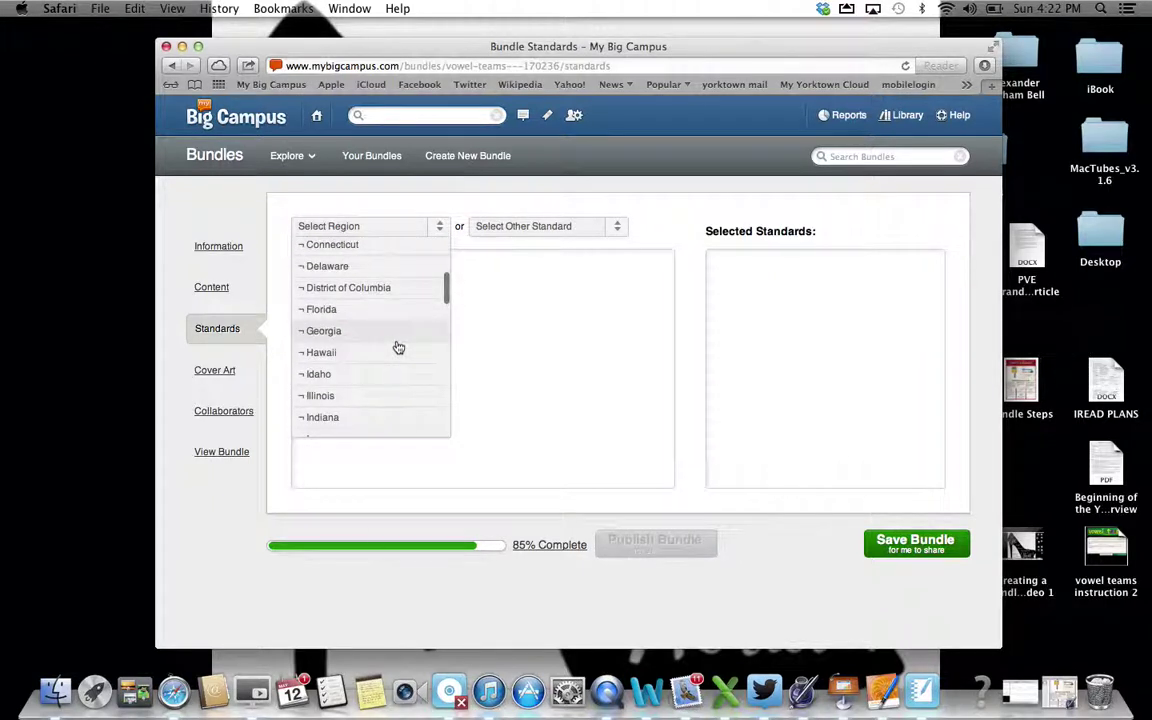
pyautogui.click(348, 417)
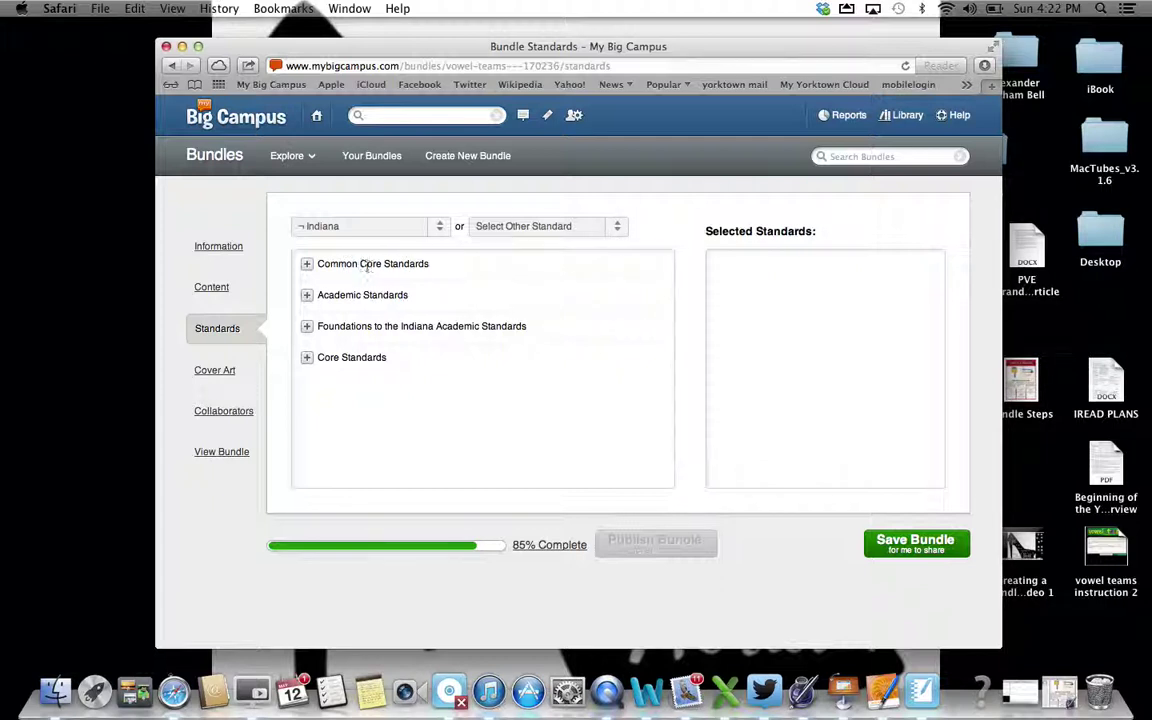
pyautogui.click(617, 231)
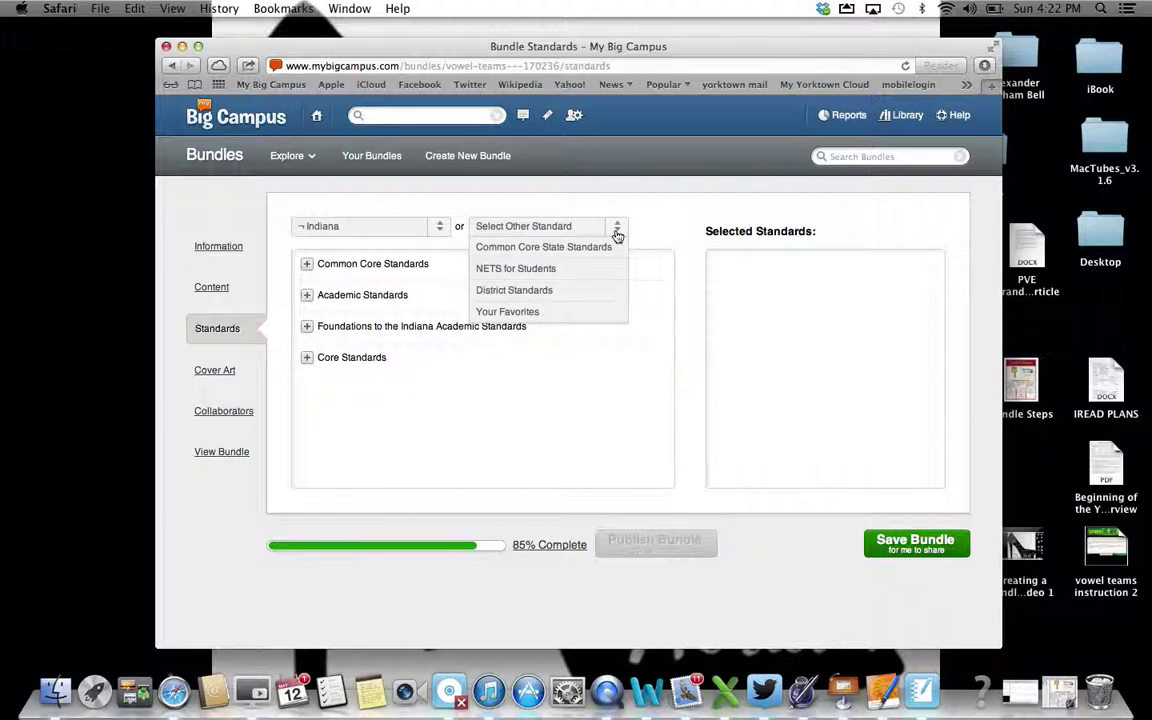
pyautogui.click(596, 251)
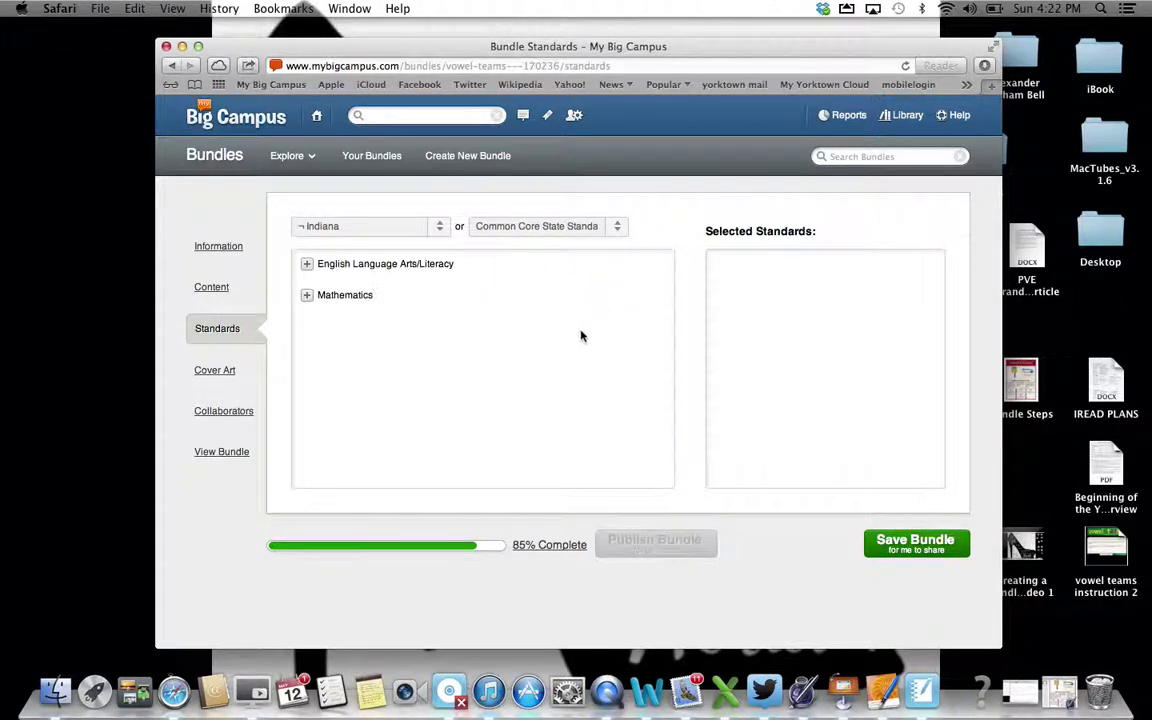
pyautogui.click(308, 267)
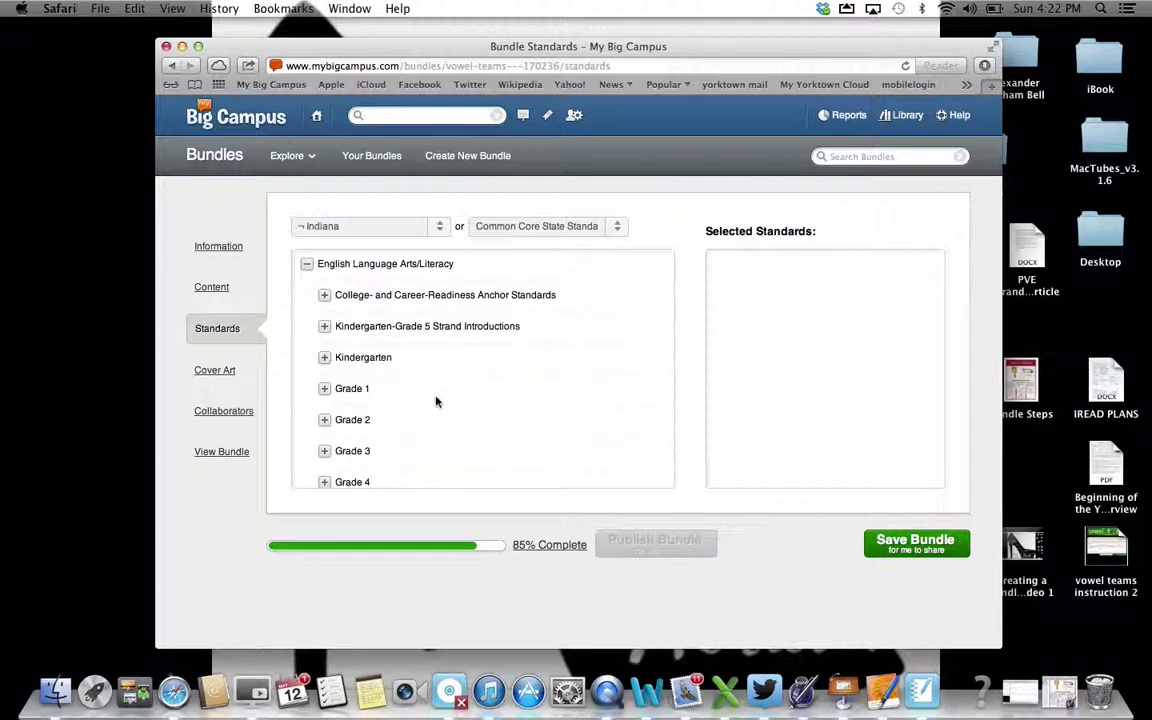
pyautogui.click(324, 389)
pyautogui.scroll(-4, 450, 437)
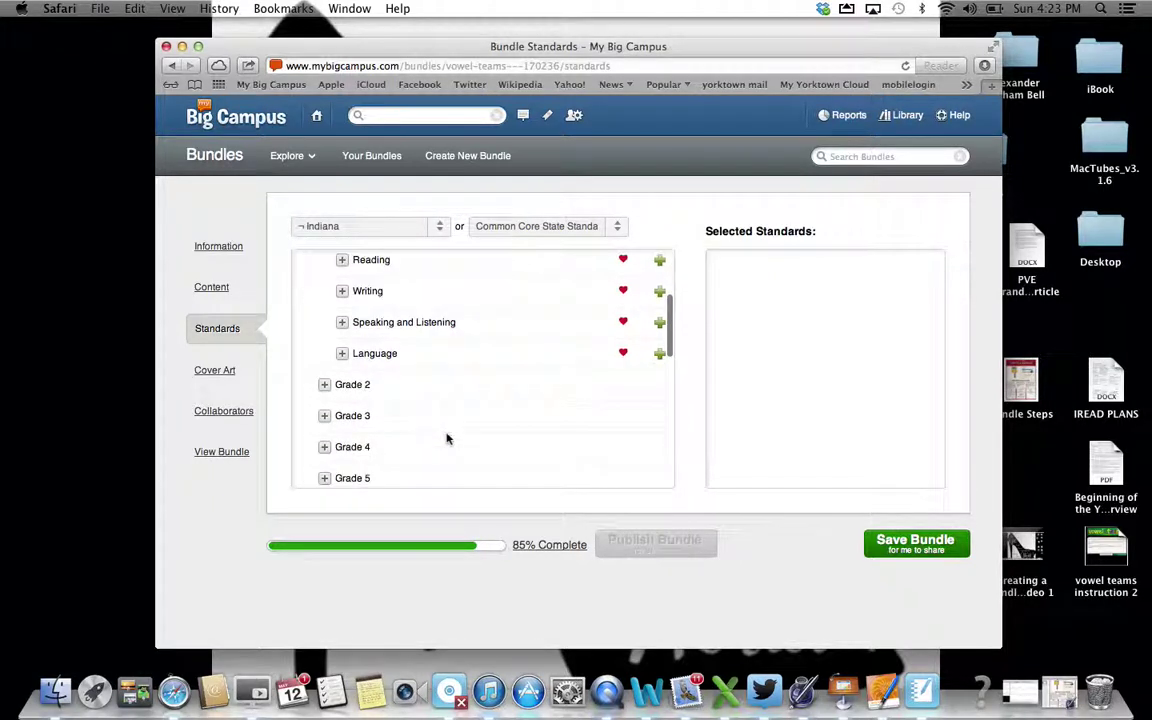
pyautogui.scroll(5, 447, 438)
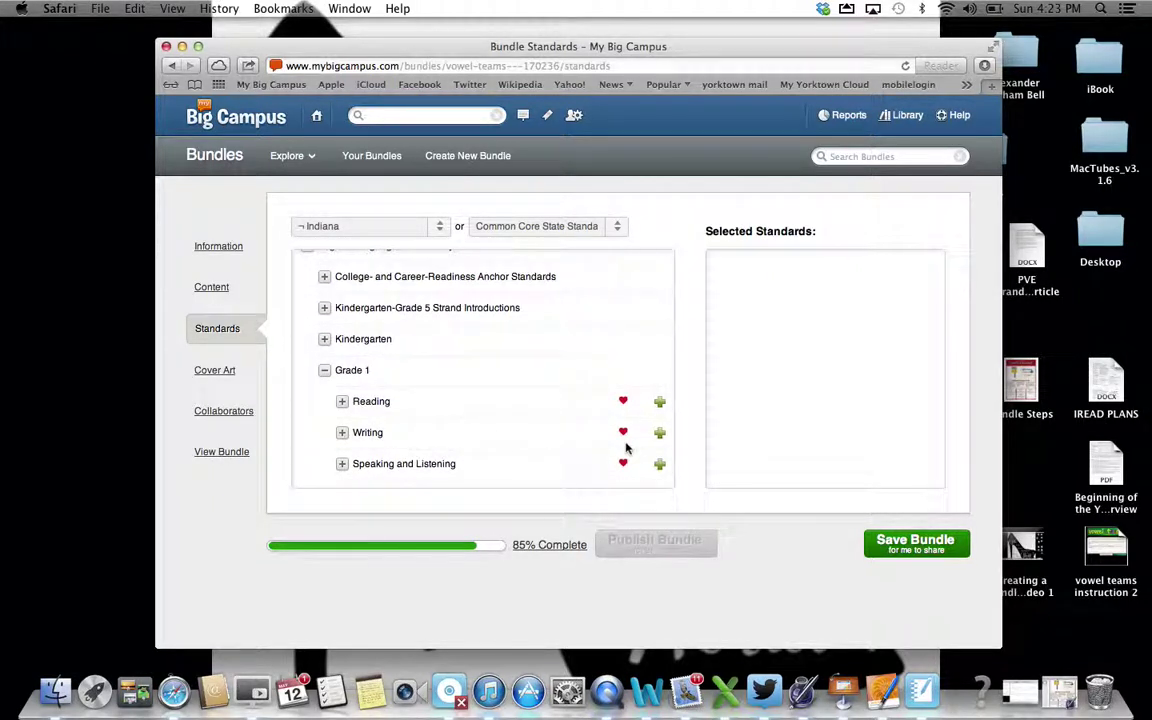
# Try saving the bundle, dismiss the no-changes alert, and go to Cover Art
pyautogui.click(899, 545)
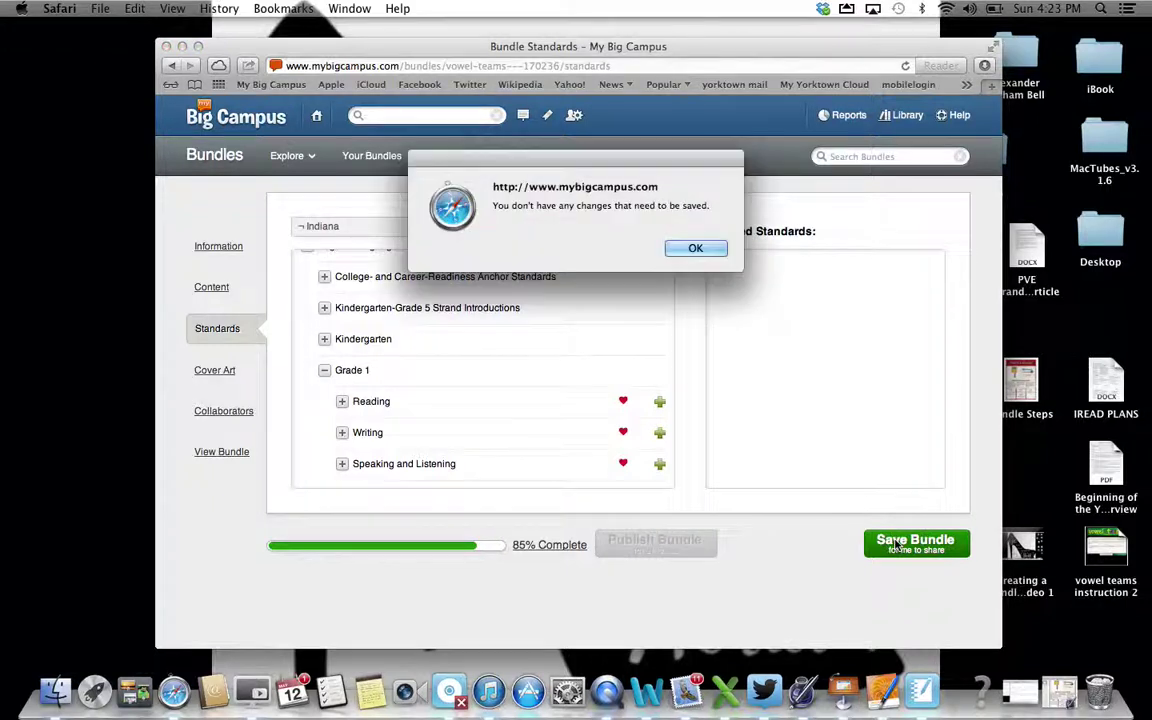
pyautogui.click(716, 251)
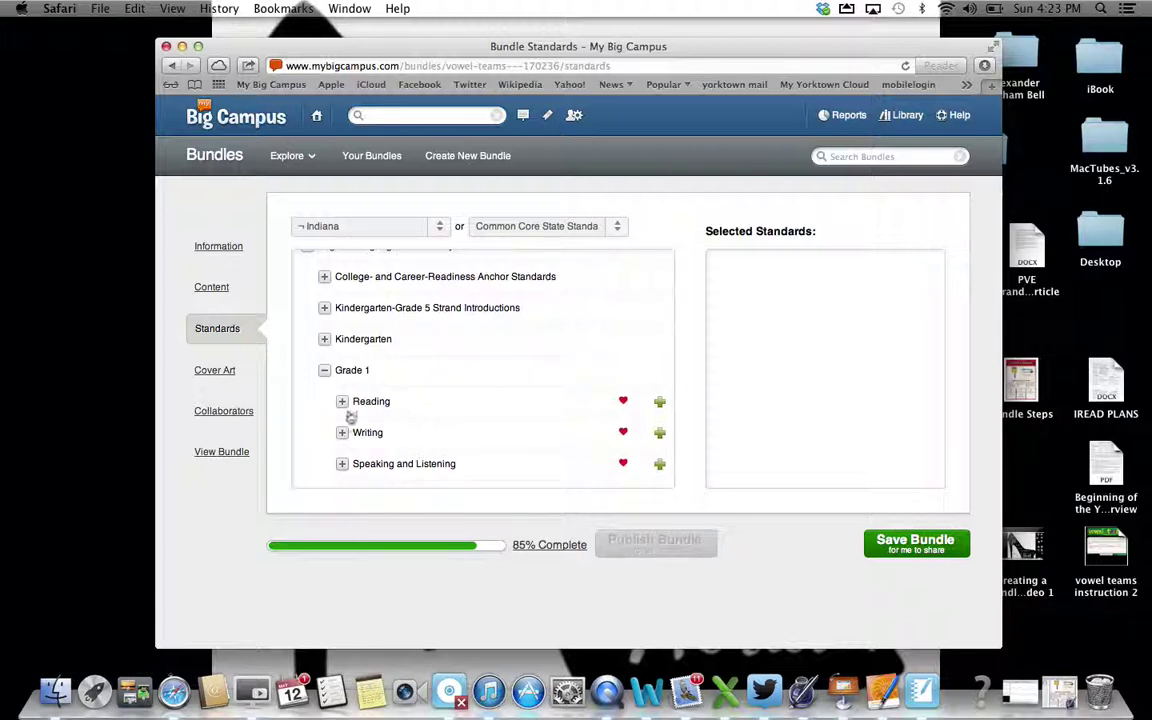
pyautogui.click(218, 372)
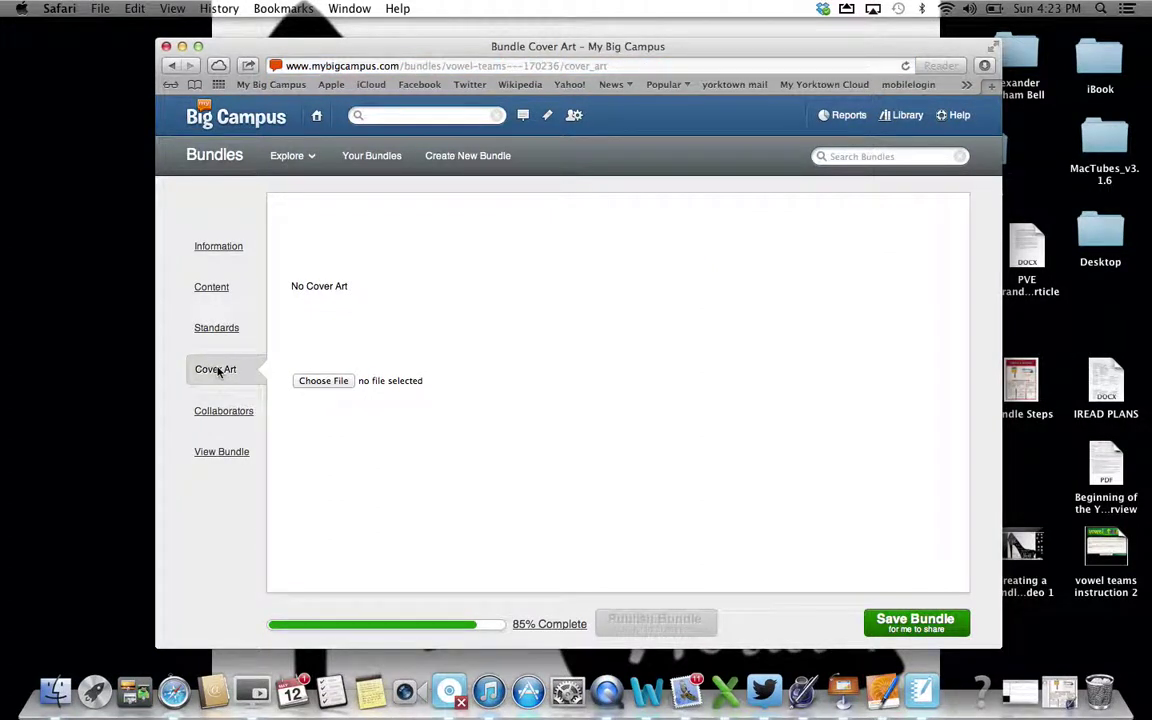
# Use the Desktop 'two vowels' image as cover art, save, and go to Collaborators
pyautogui.click(322, 386)
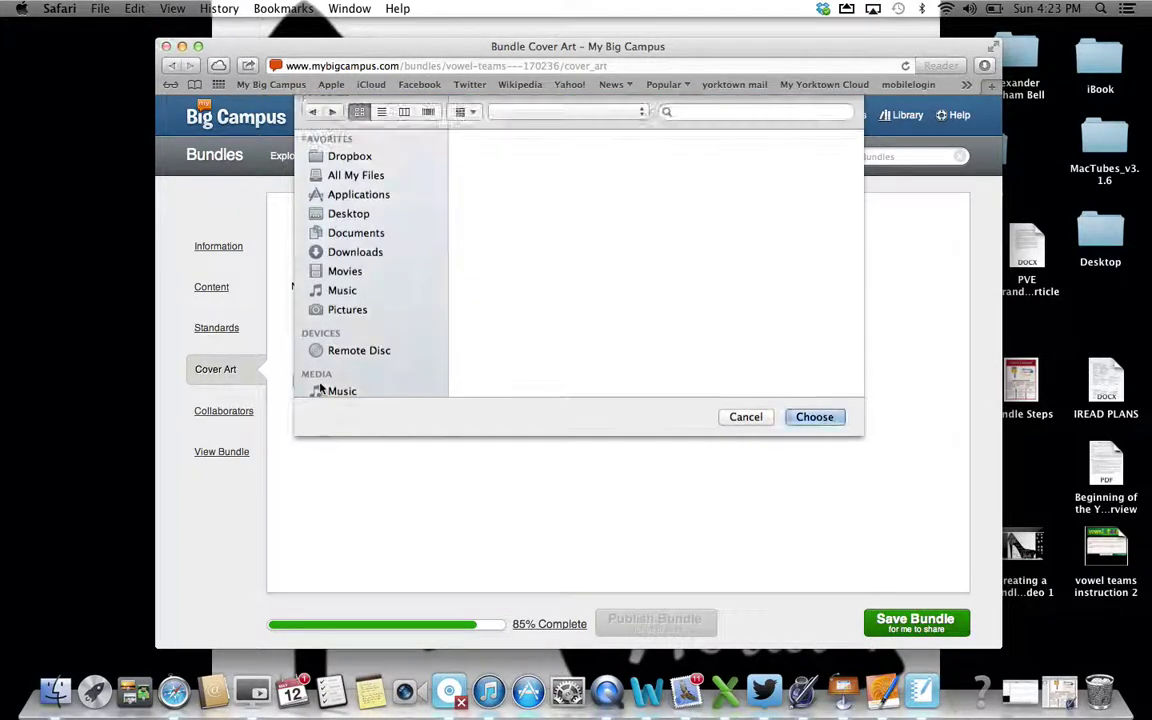
pyautogui.scroll(-2, 640, 245)
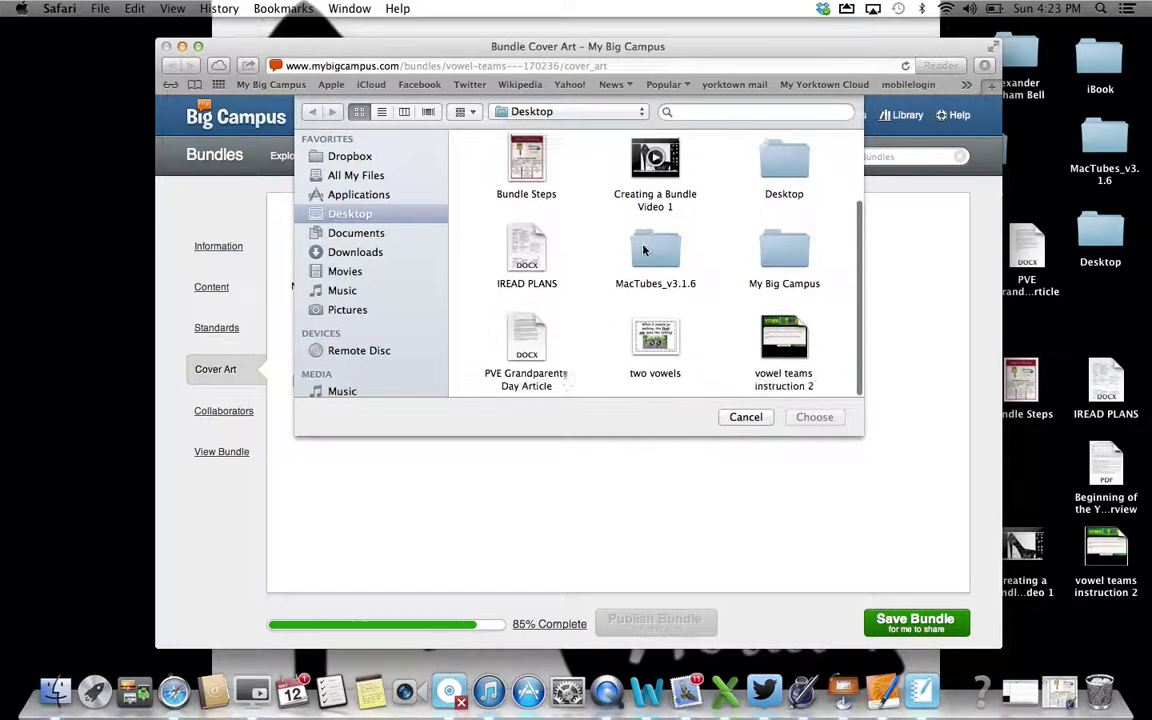
pyautogui.click(652, 338)
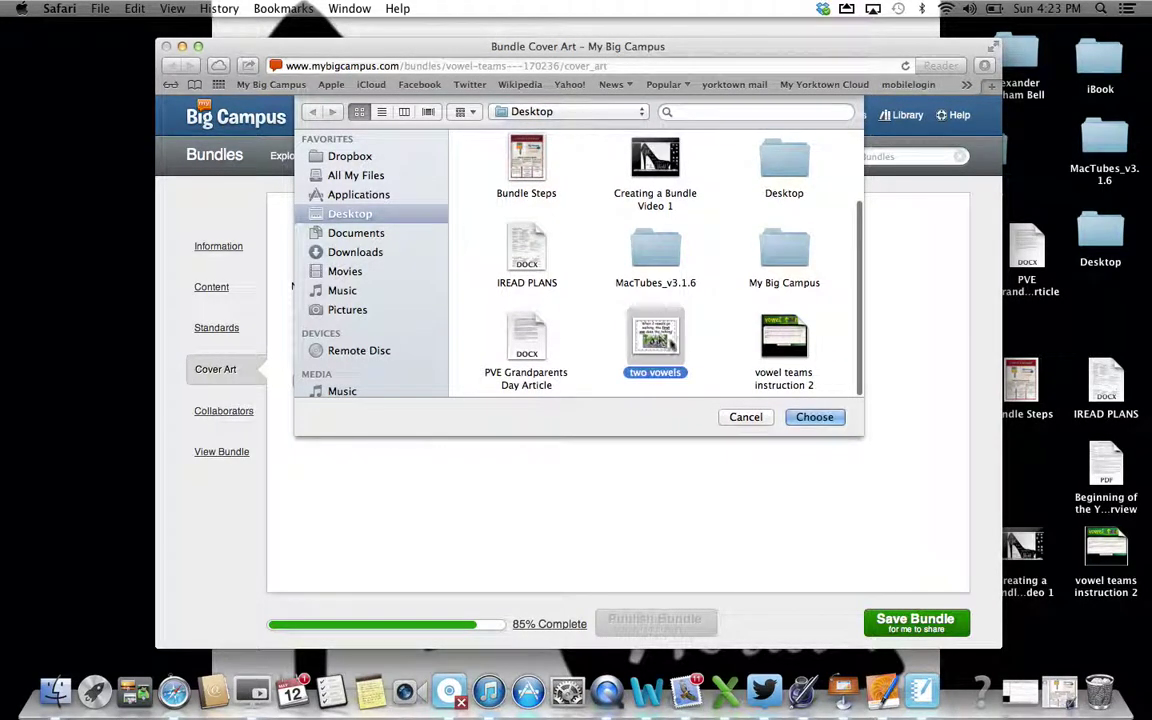
pyautogui.click(816, 420)
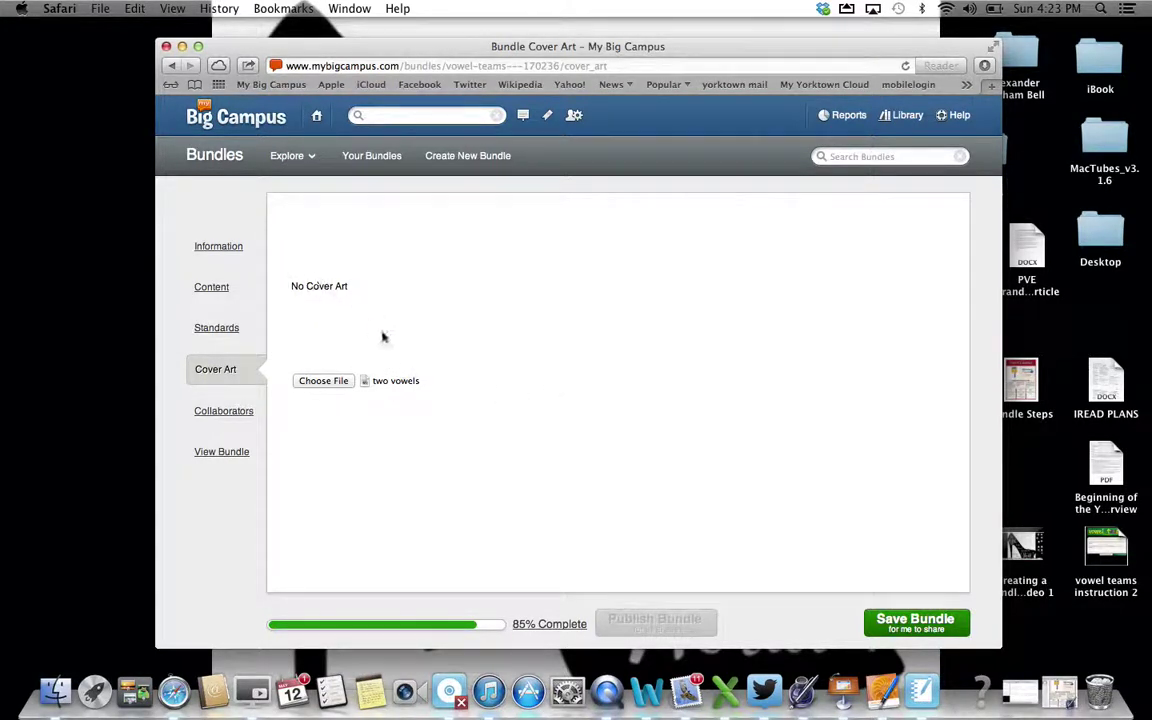
pyautogui.click(890, 625)
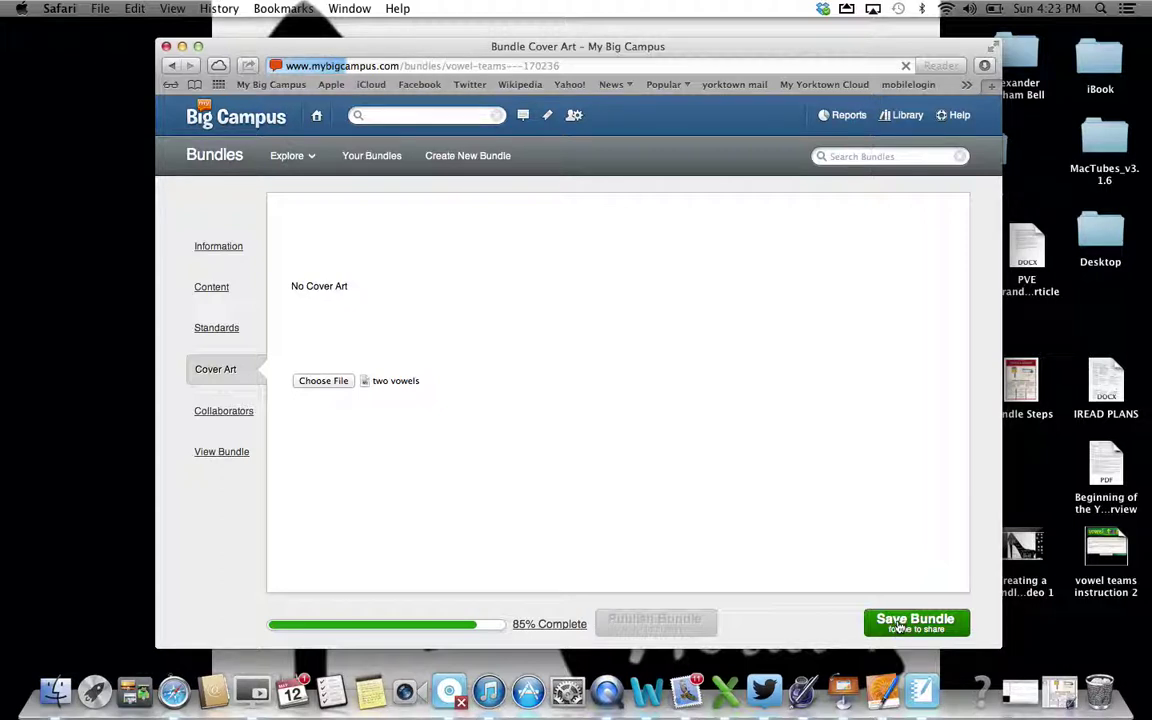
pyautogui.click(206, 412)
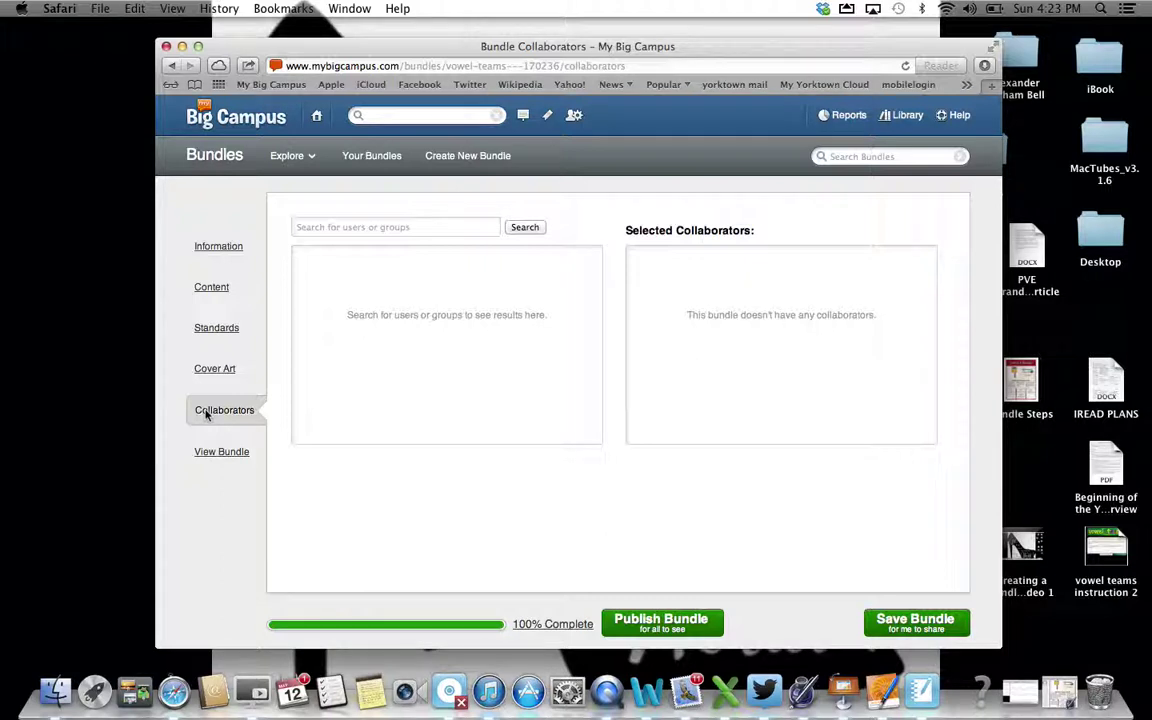
# Search for the first teacher by name and add them as a collaborator
pyautogui.click(402, 227)
pyautogui.click(533, 227)
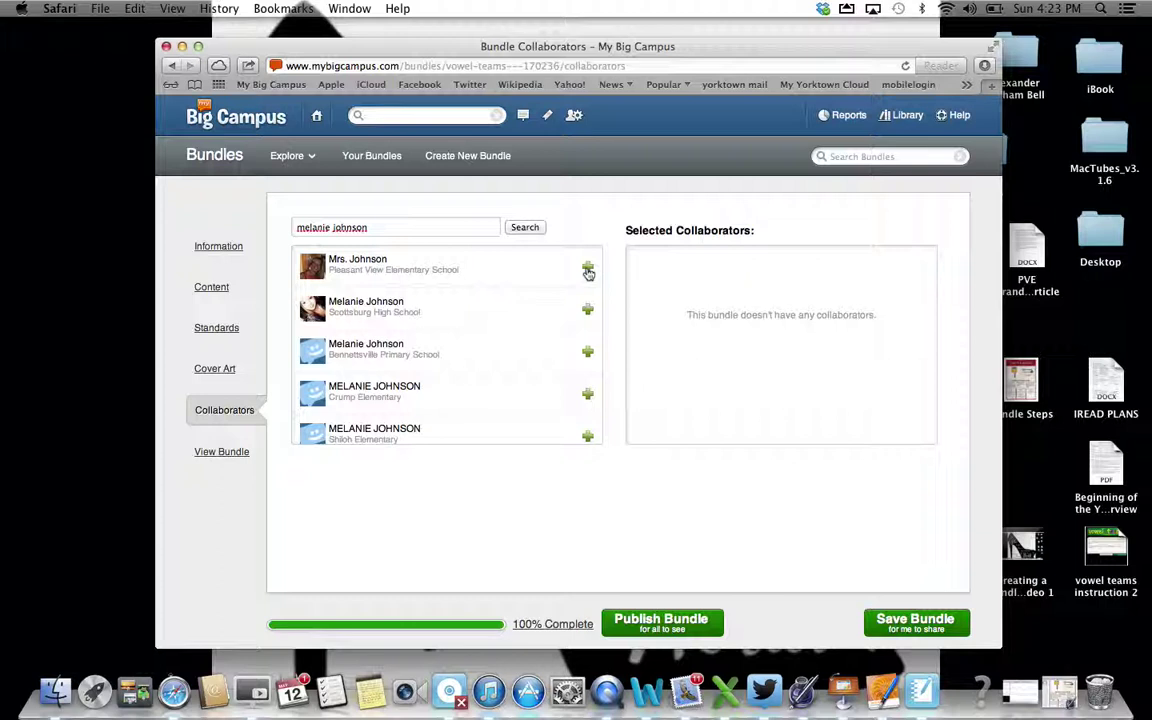
pyautogui.click(588, 270)
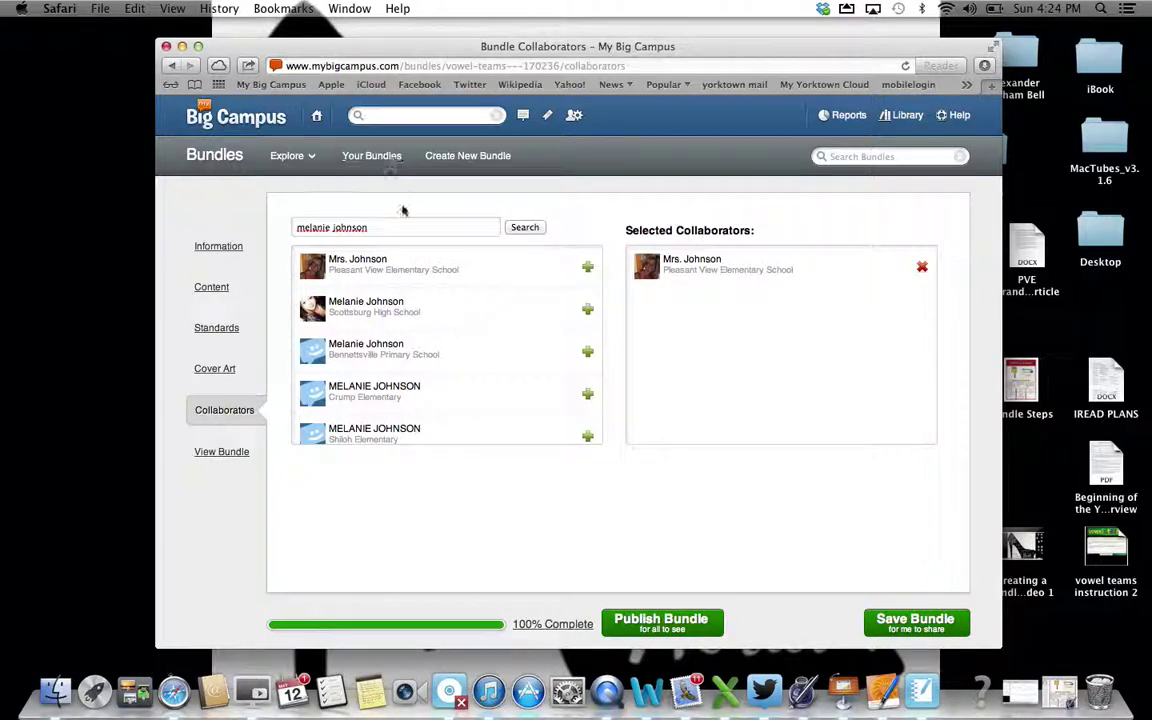
# Add the second teacher from Pleasant View Elementary as collaborator, then save the bundle
pyautogui.moveTo(396, 230); pyautogui.dragTo(282, 228)
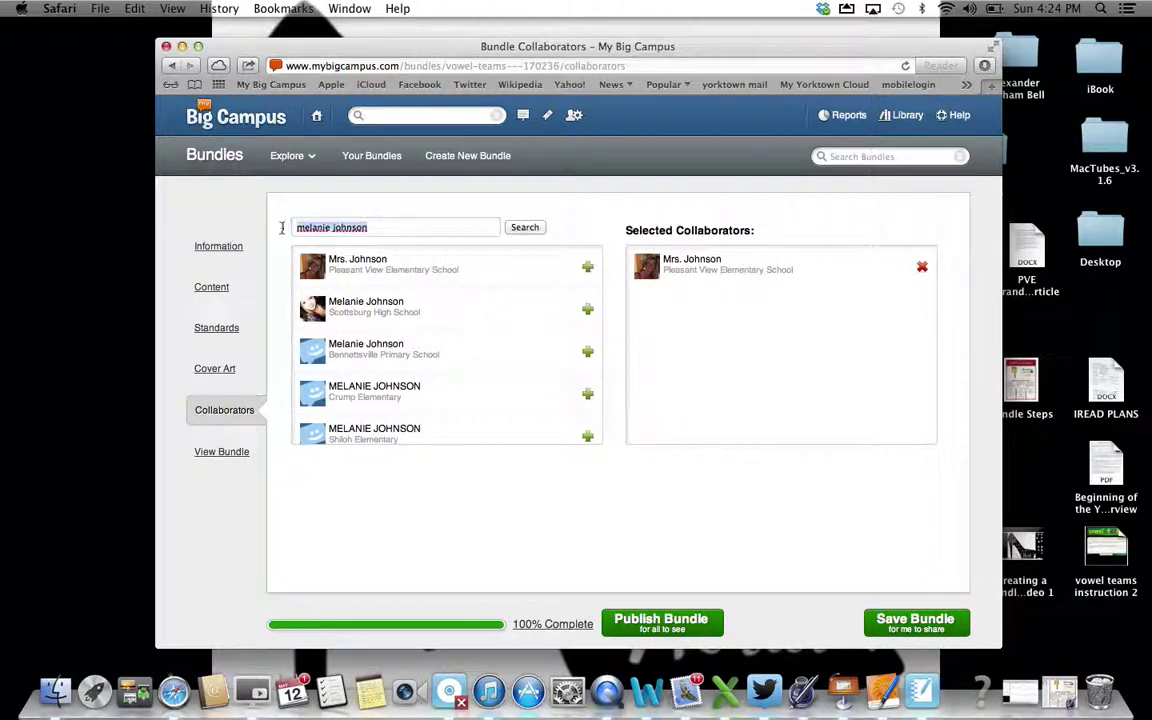
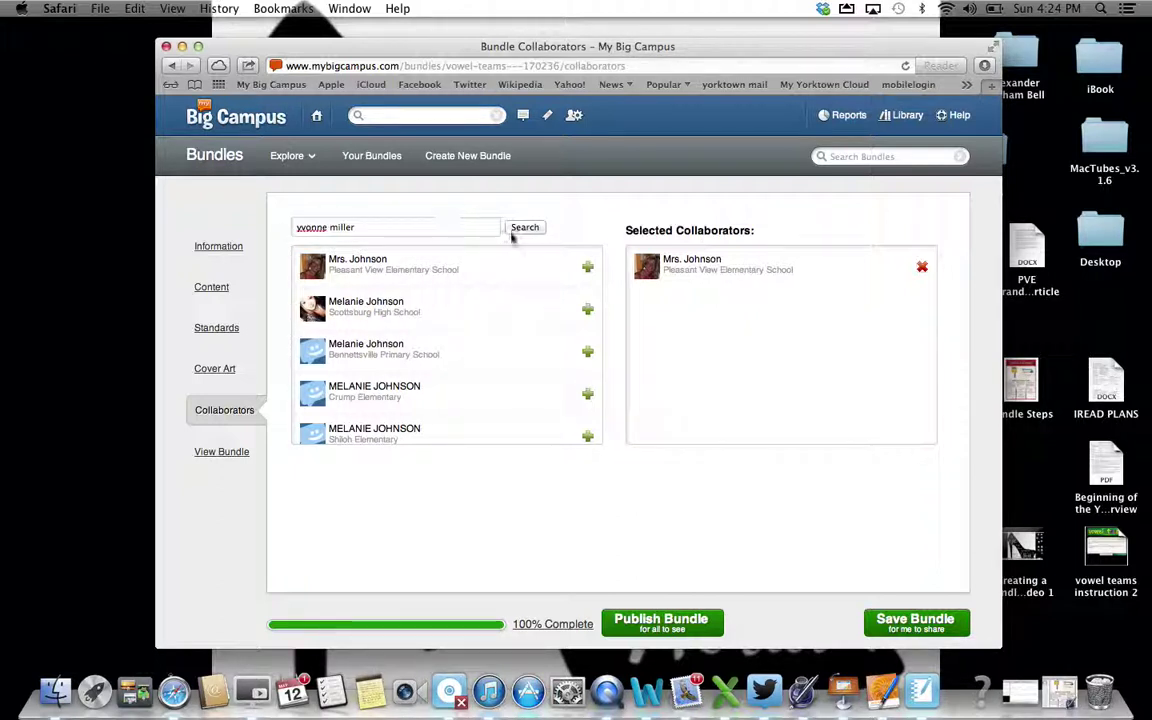
pyautogui.click(522, 228)
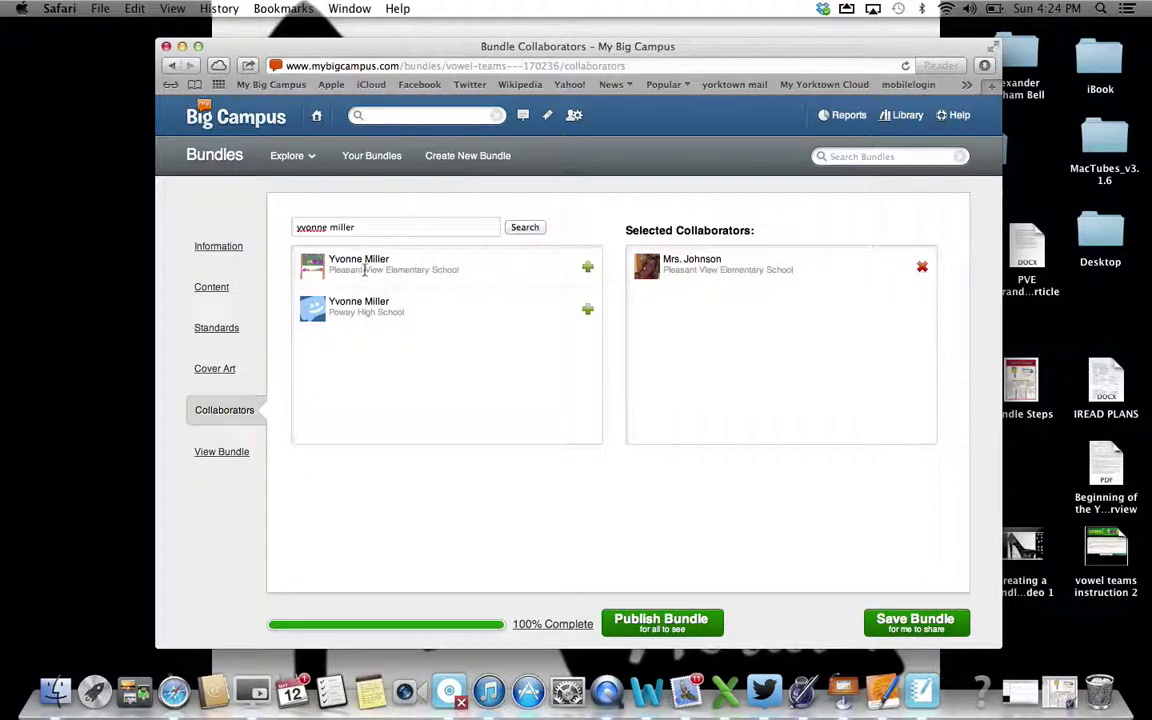
pyautogui.click(587, 267)
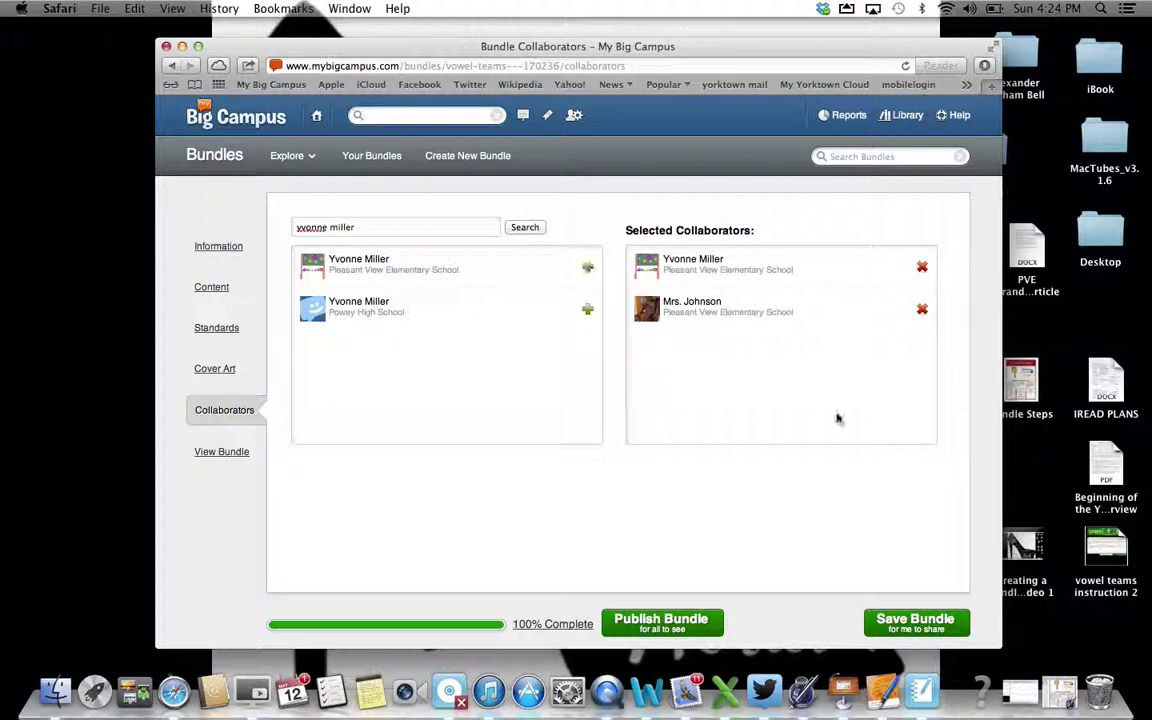
pyautogui.click(893, 624)
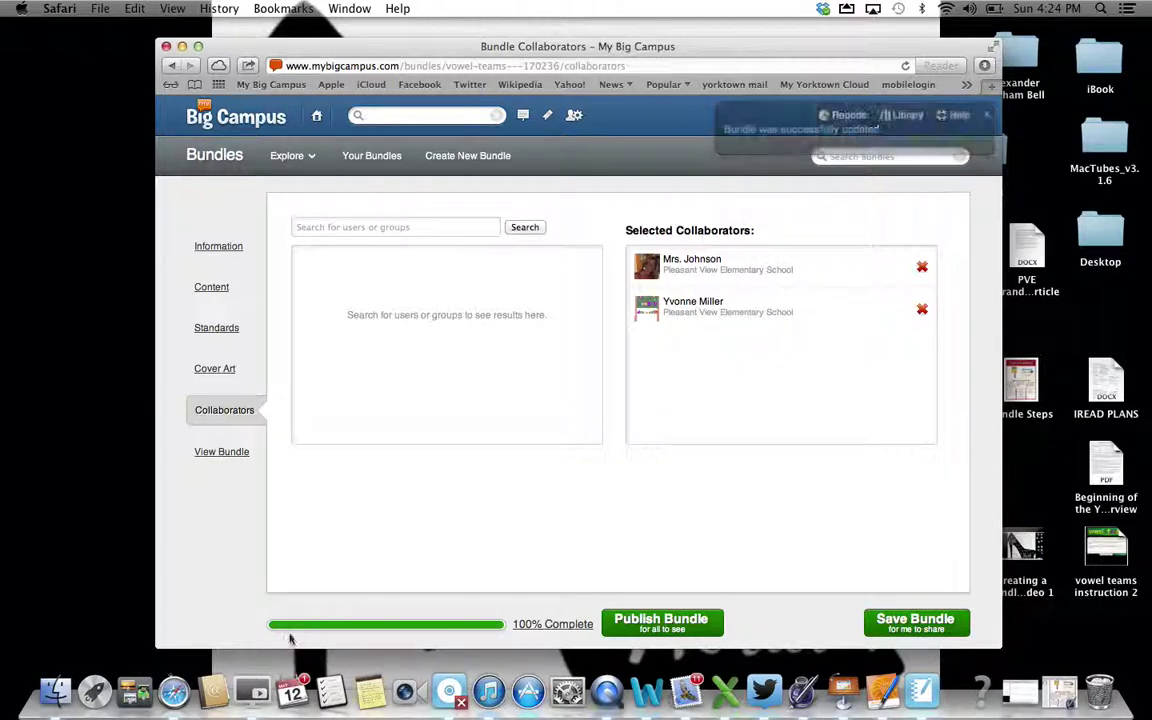
pyautogui.click(230, 453)
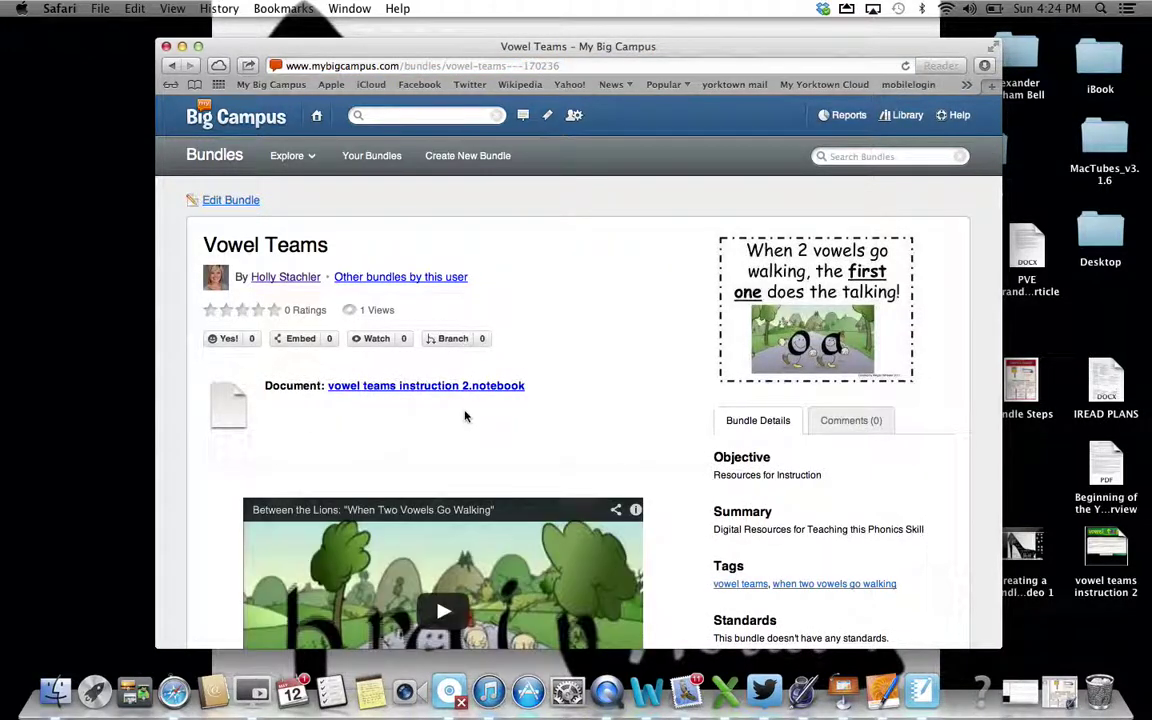
# Scroll the Vowel Teams page to review its notebook document, Between the Lions video and creation date
pyautogui.scroll(-3, 553, 457)
pyautogui.scroll(3, 553, 457)
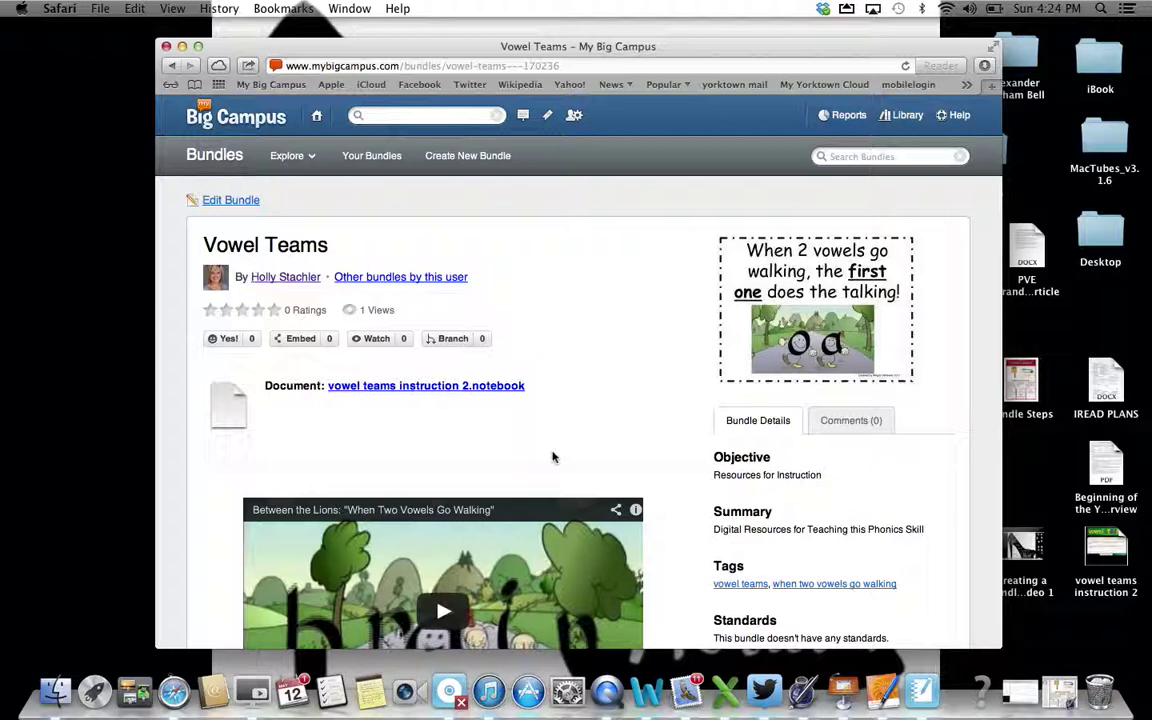
pyautogui.scroll(-3, 552, 457)
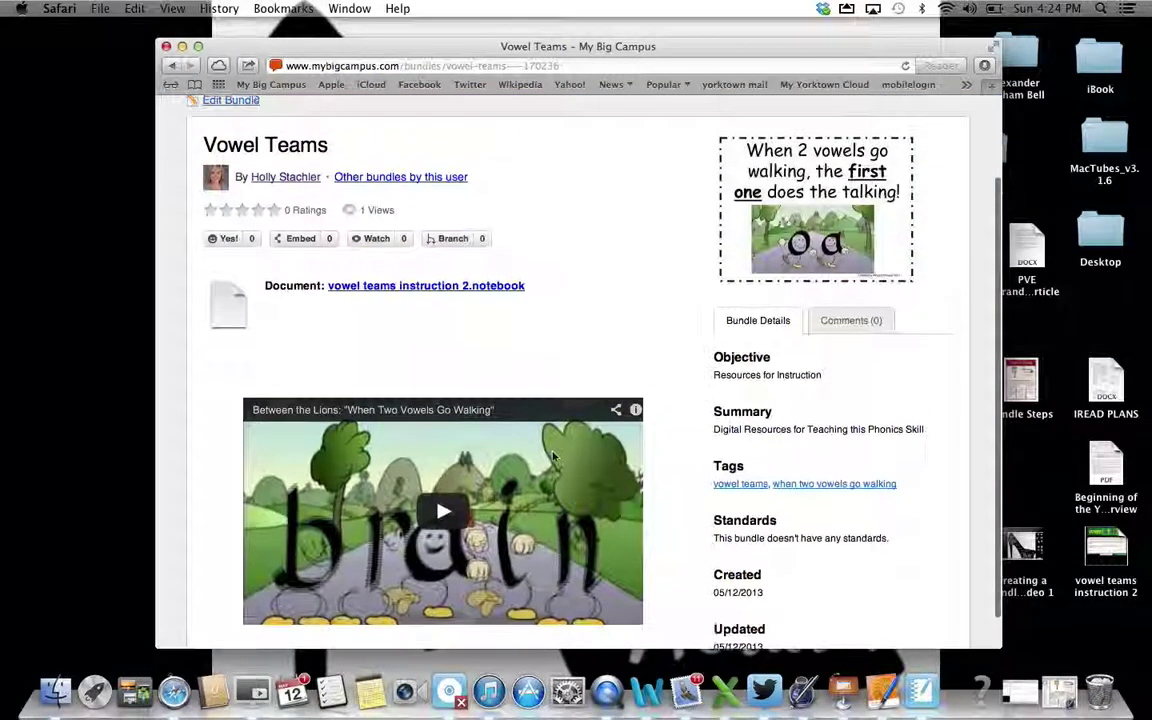